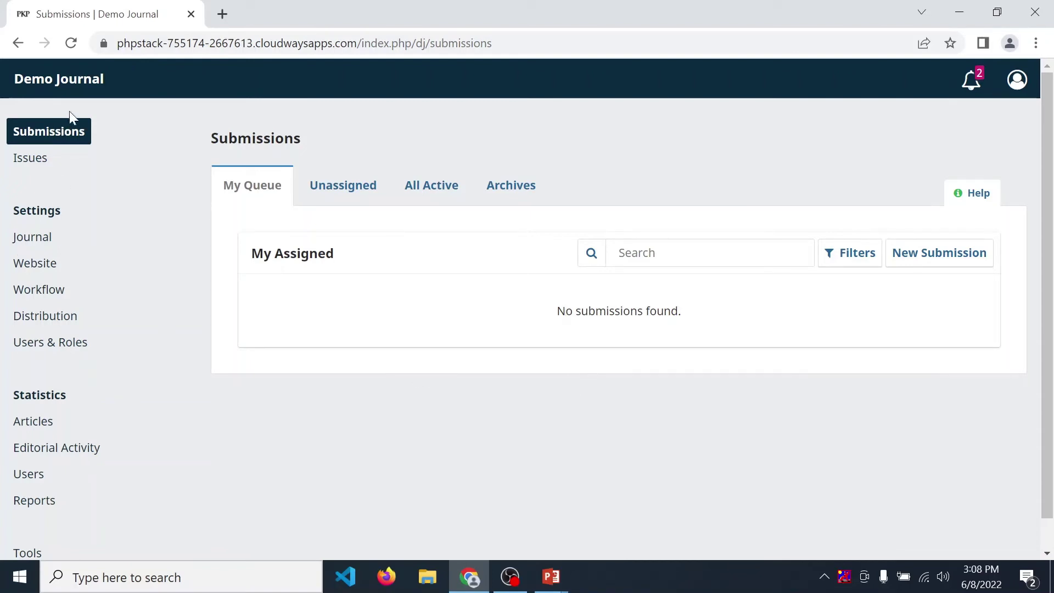
Step: Open Website settings > Plugins > Plugin Gallery and search the page for 'QUICK'
click(43, 270)
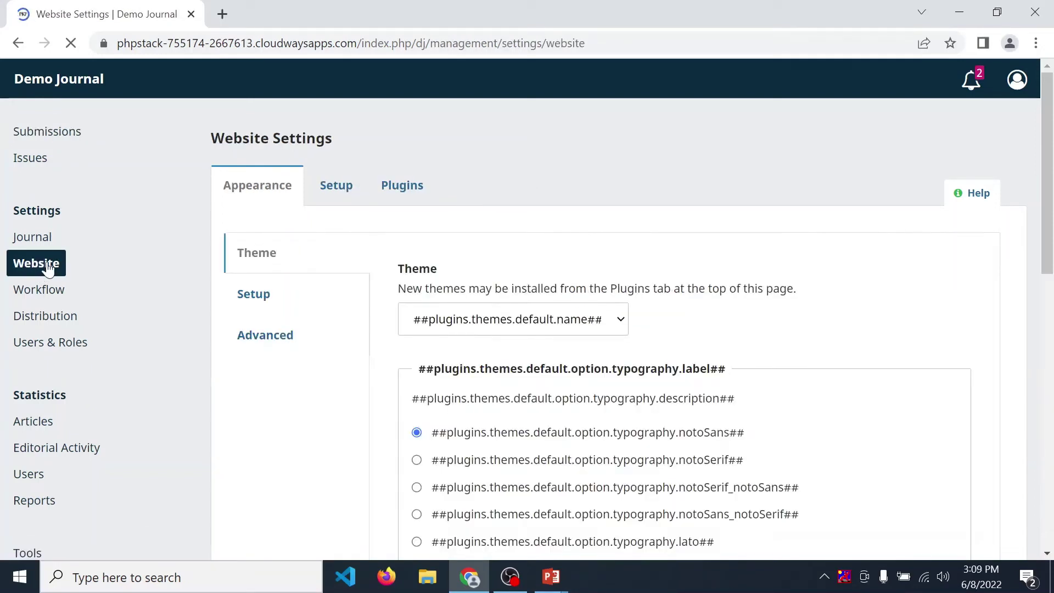
click(400, 201)
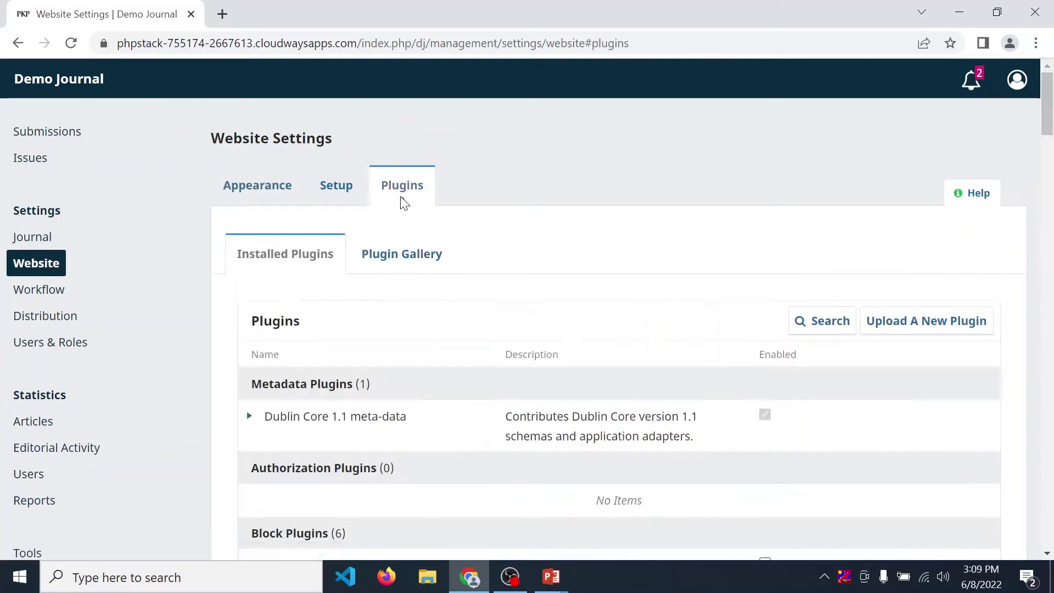
click(407, 266)
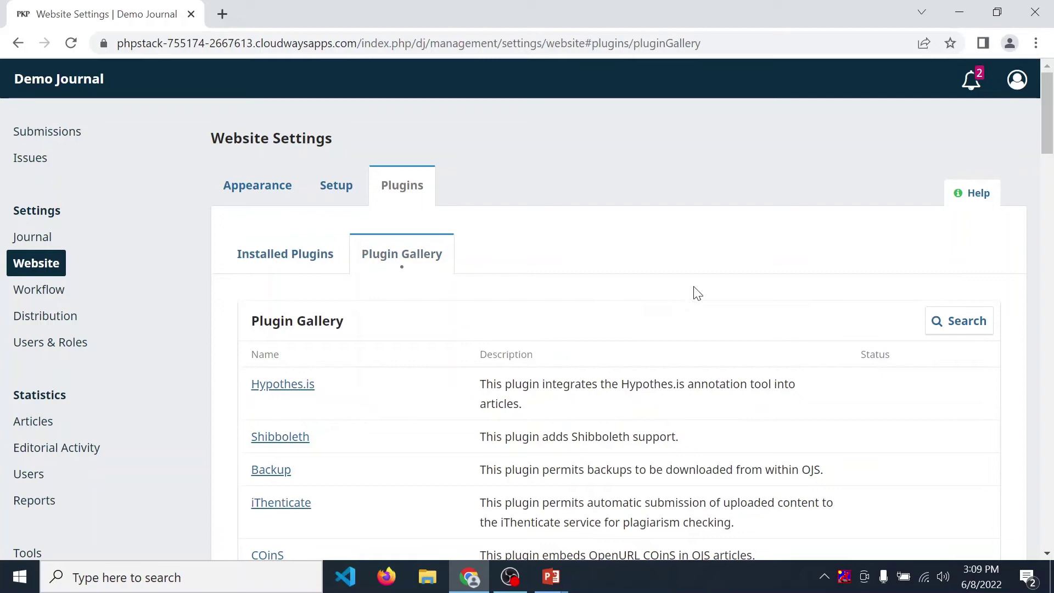
key(ctrl+f)
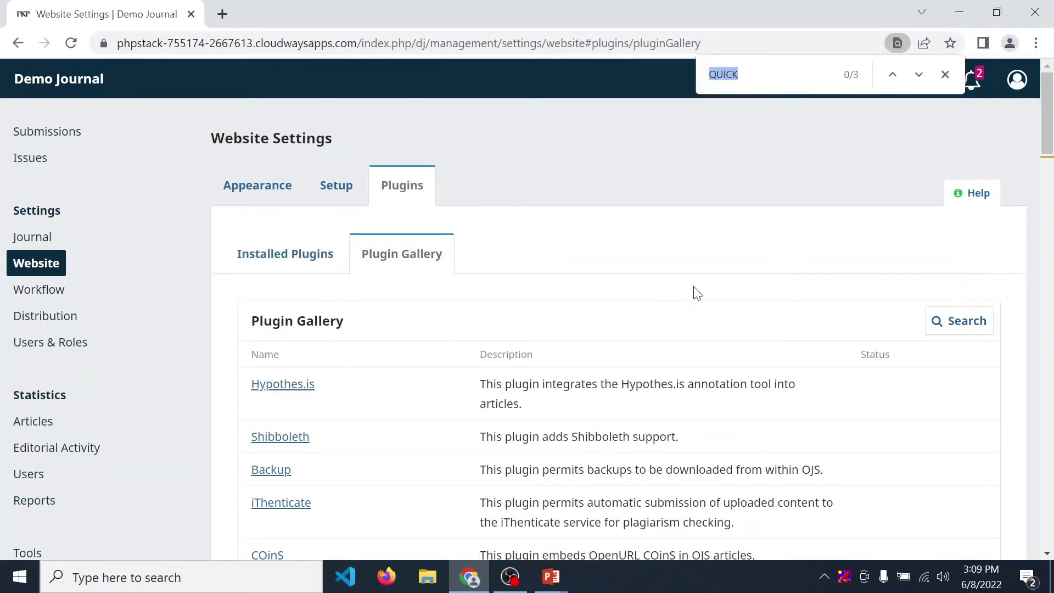
key(Return)
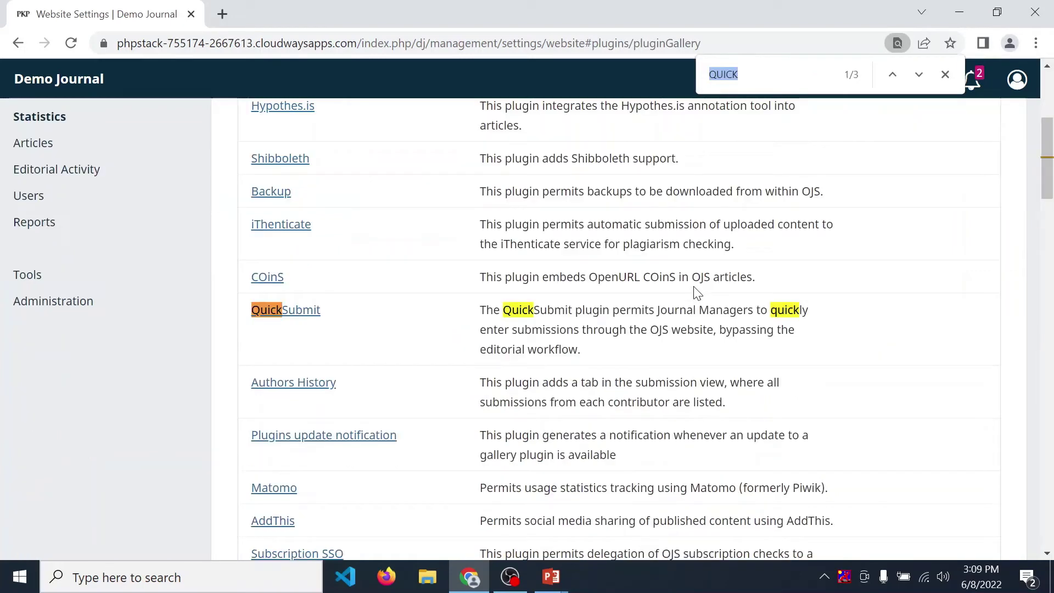
Step: Install the QuickSubmit plugin from its gallery details, confirming the Install dialog with OK
click(303, 312)
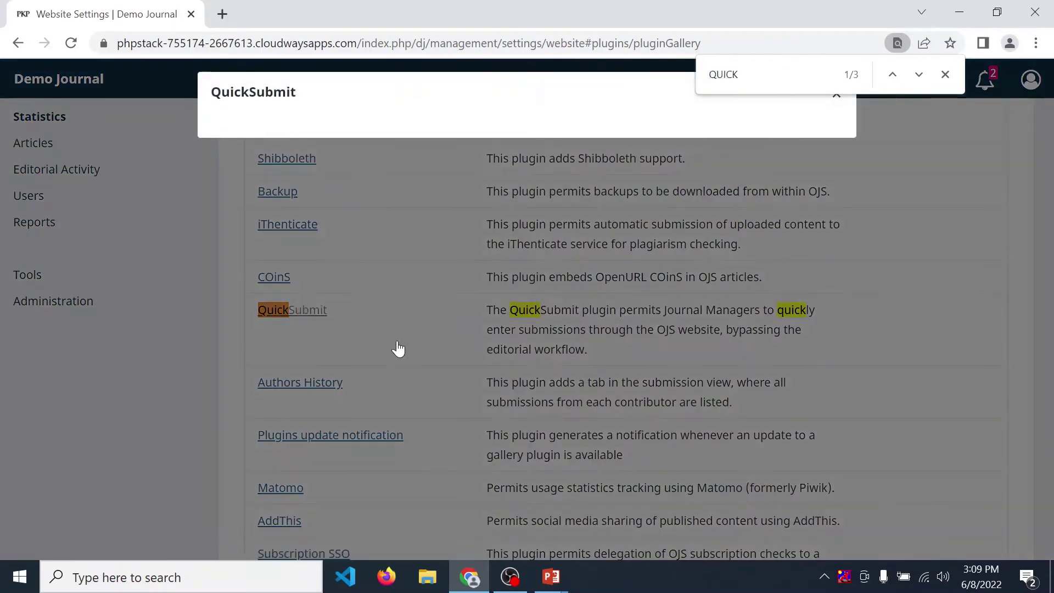
click(944, 75)
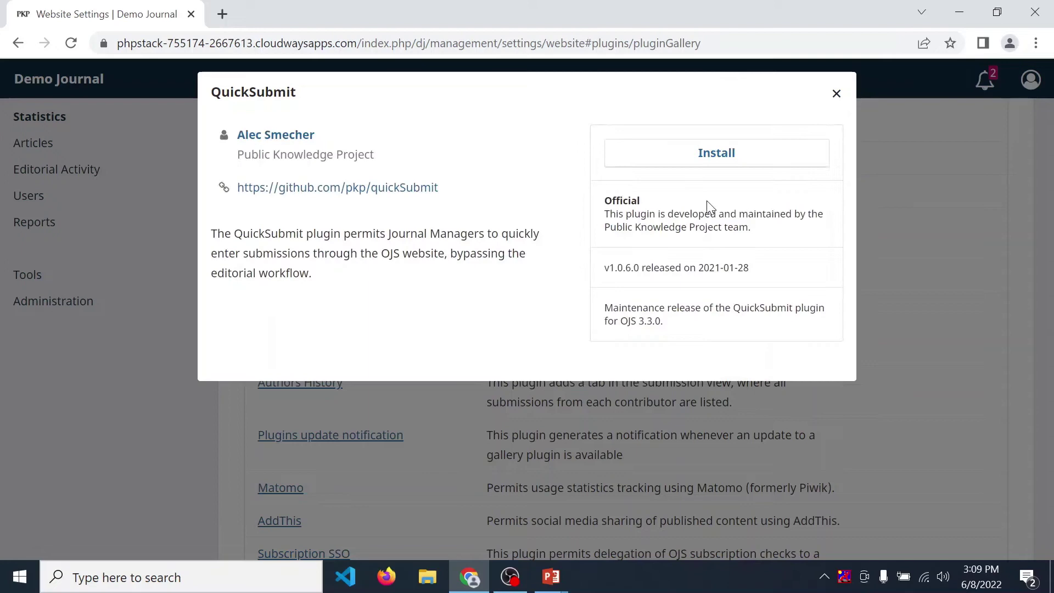
click(721, 156)
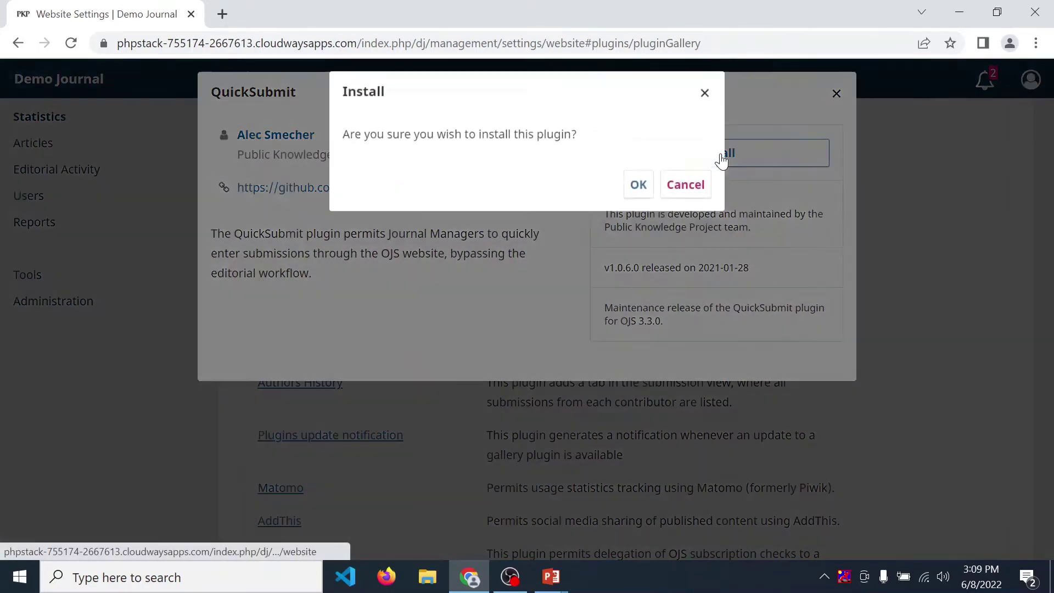
click(634, 186)
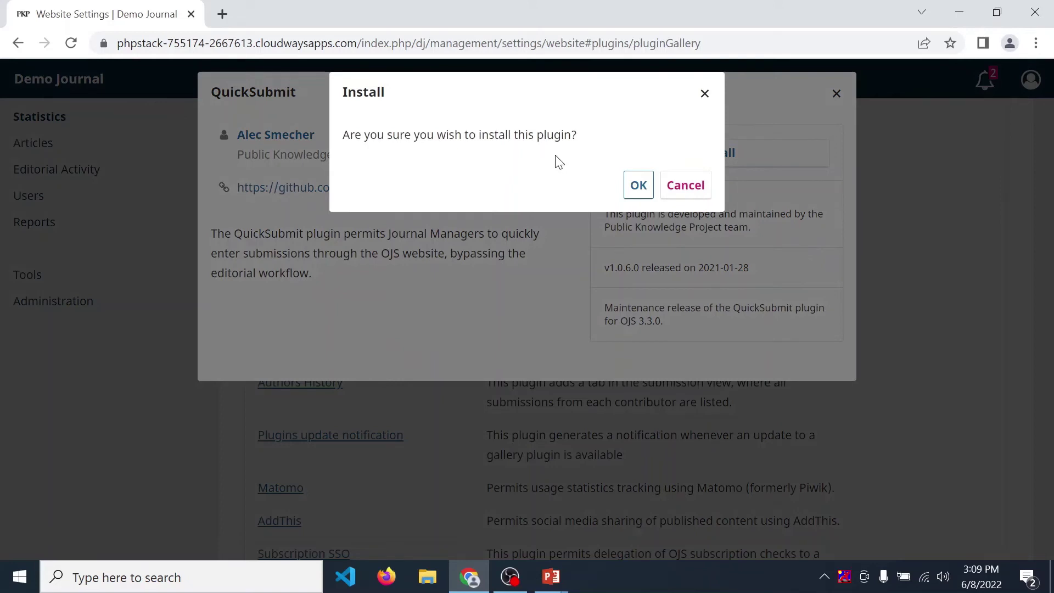
click(639, 186)
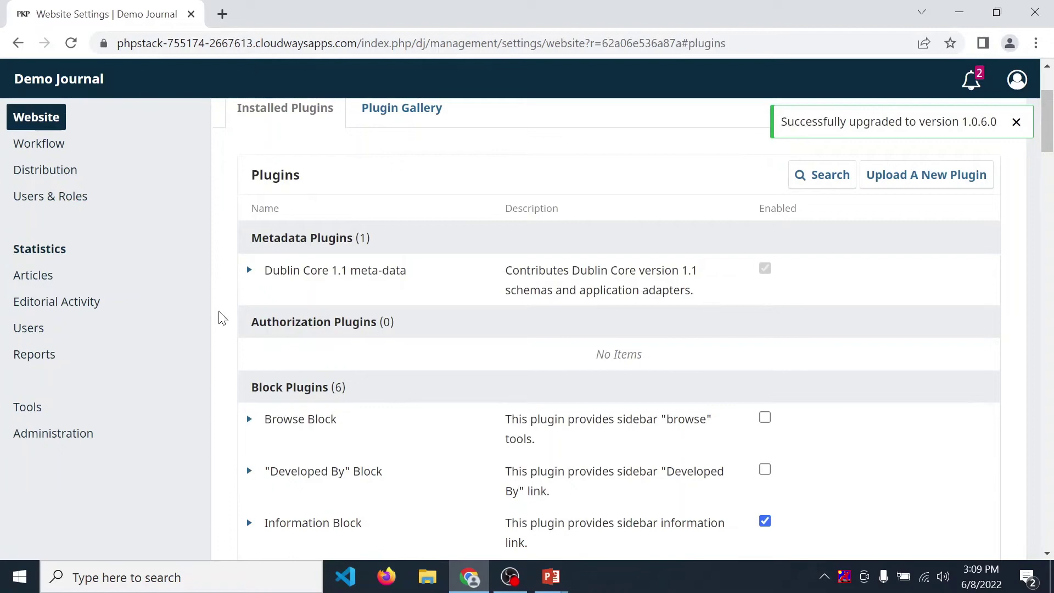
Step: Go to Tools, reload it, and open the QuickSubmit Plugin under Import/Export
click(29, 411)
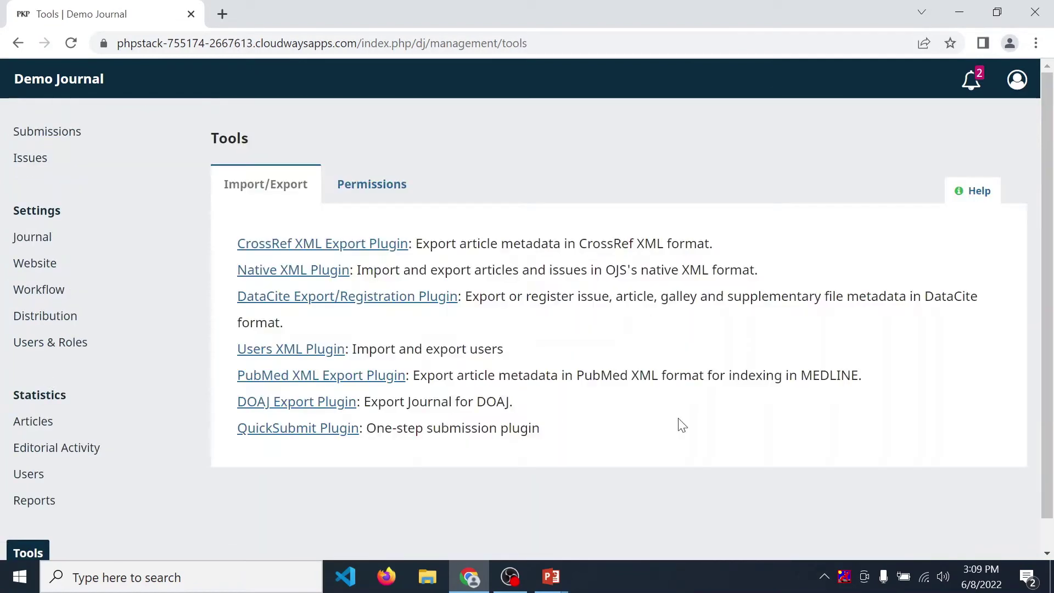
click(78, 45)
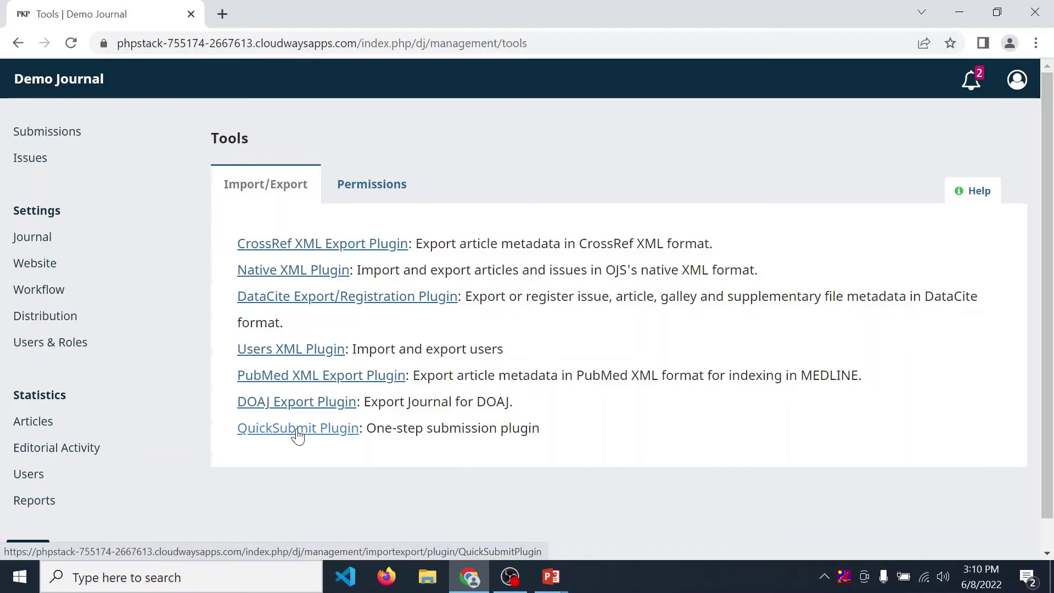
click(297, 430)
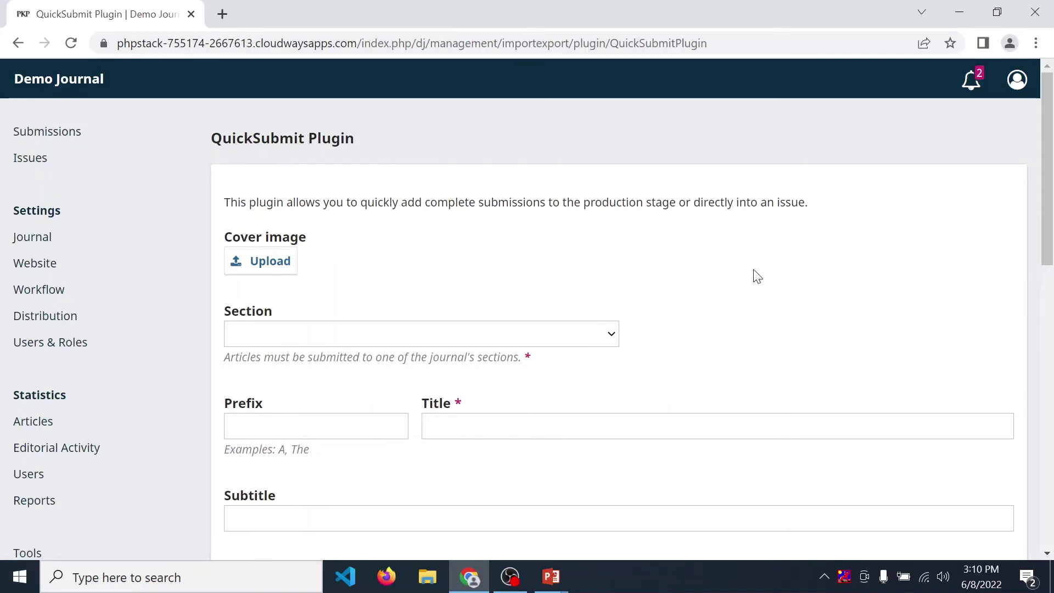
Step: Upload cover.png from the Desktop as the cover image with alternate text 'Demo'
scroll(662, 288, down, 13)
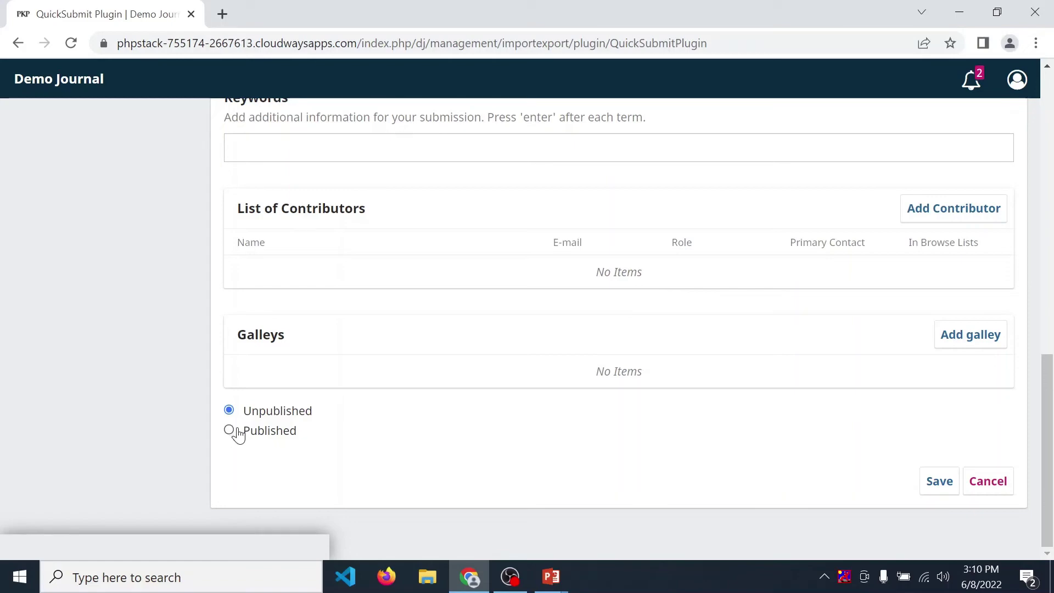
scroll(358, 369, up, 15)
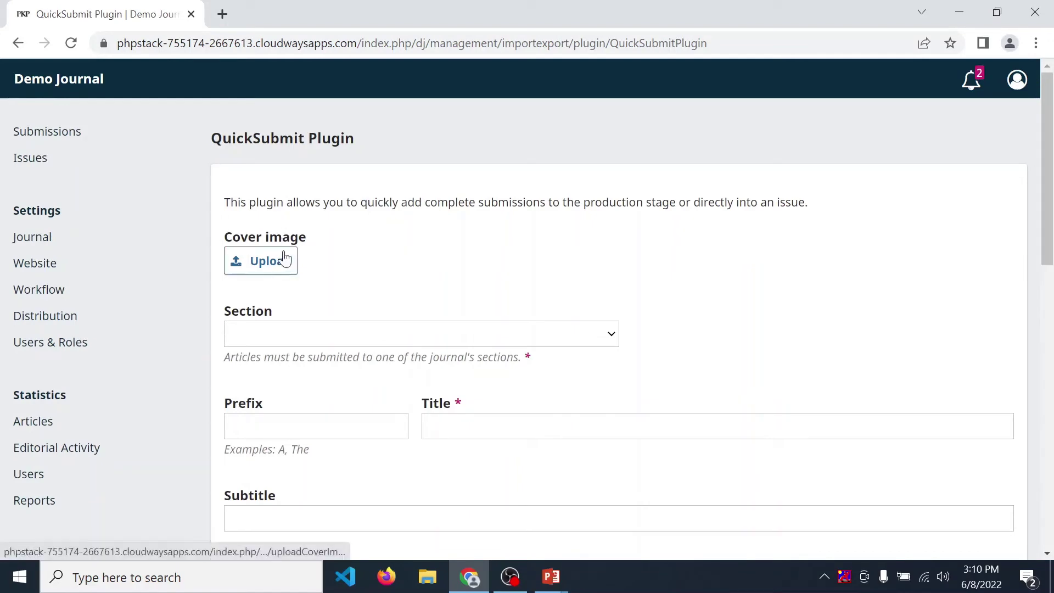
click(260, 261)
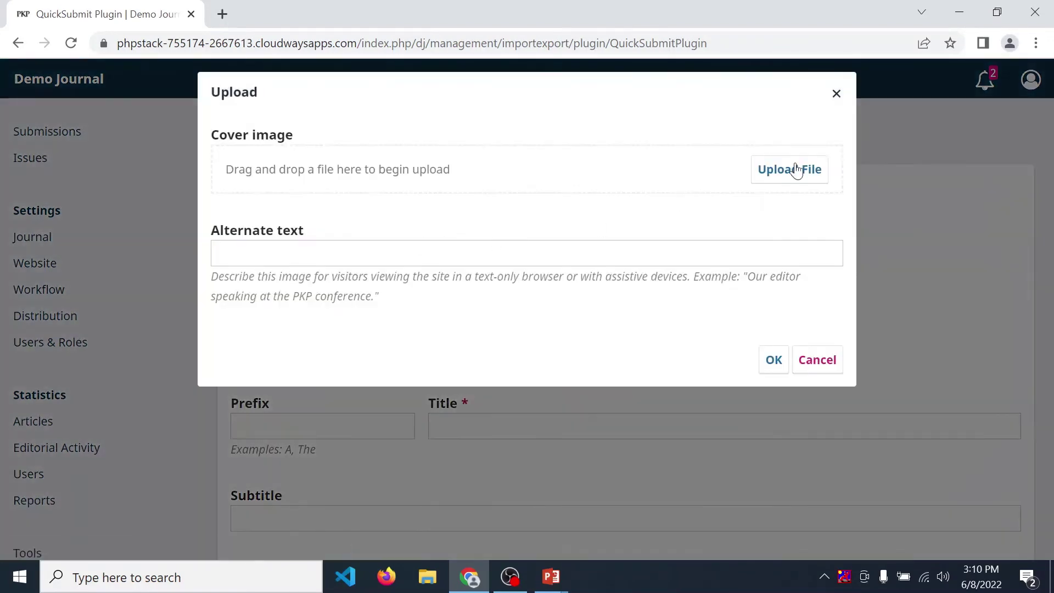
click(795, 170)
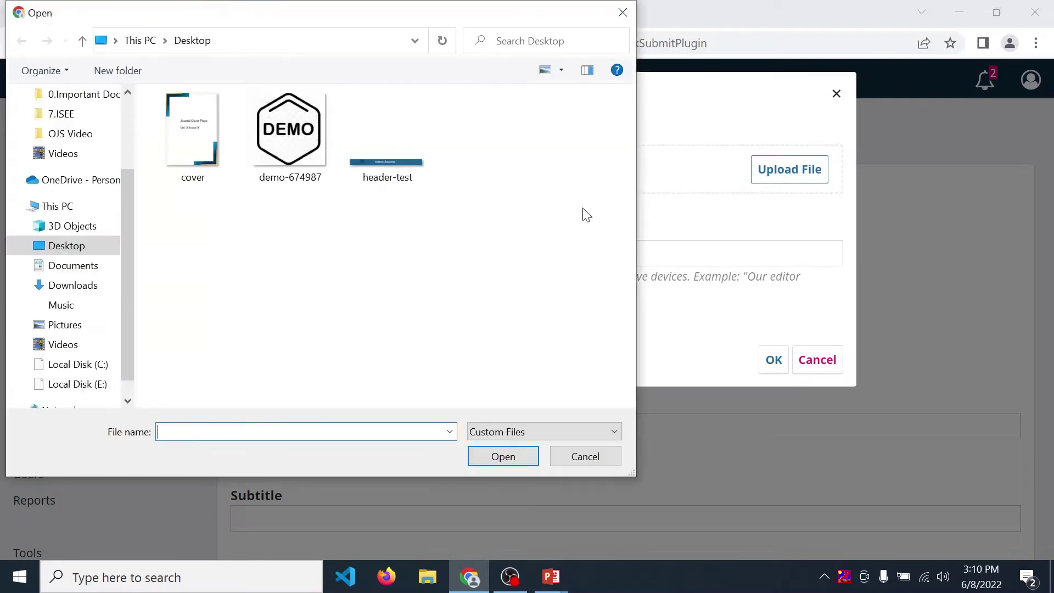
click(193, 137)
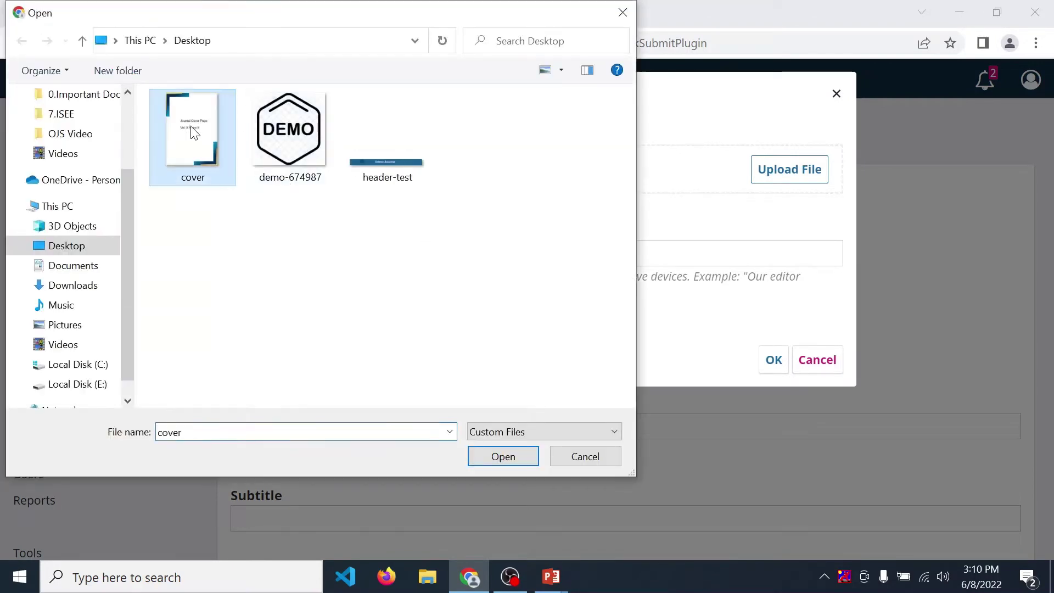
click(515, 457)
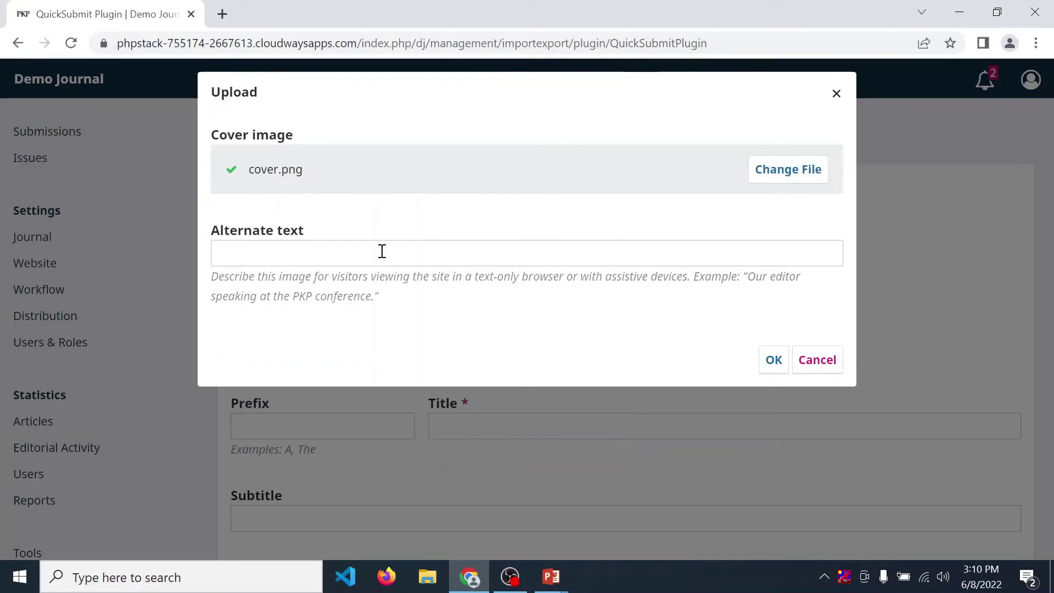
click(382, 251)
text(Demo)
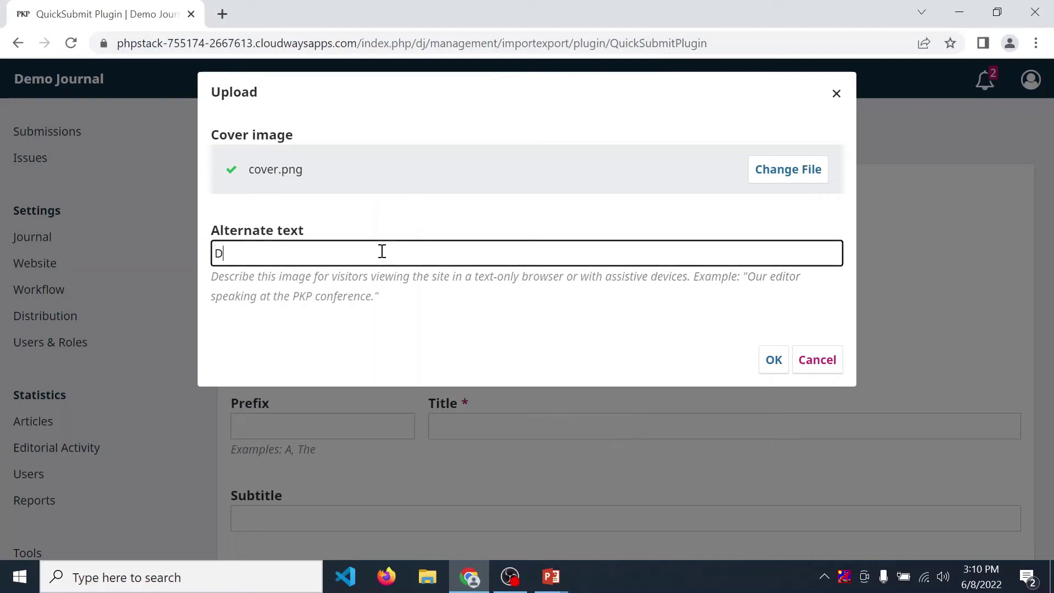
click(769, 359)
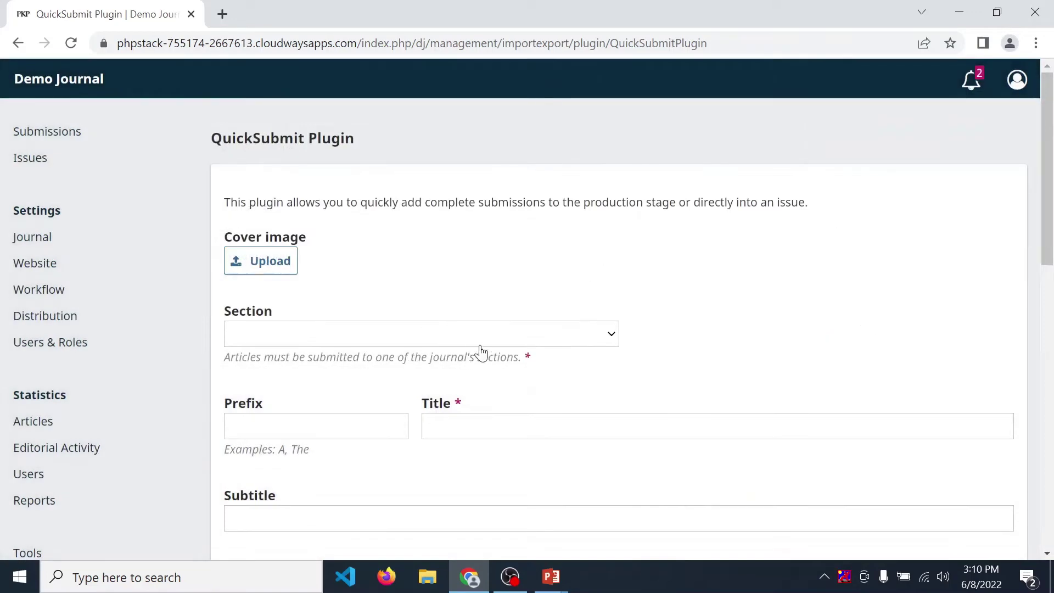
Step: File the submission under the Articles section with the title 'Demo'
click(505, 343)
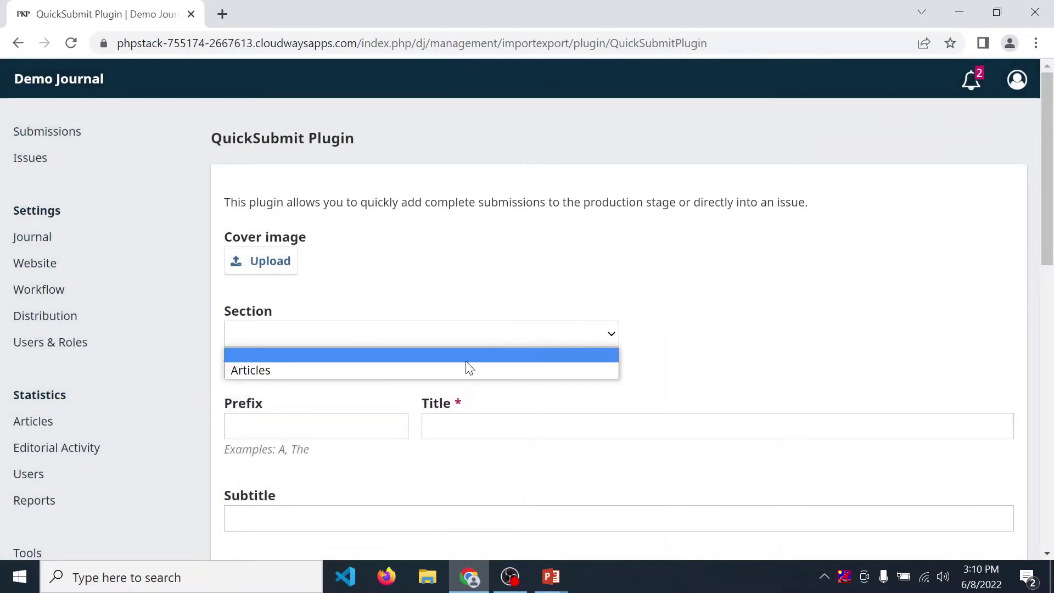
click(342, 370)
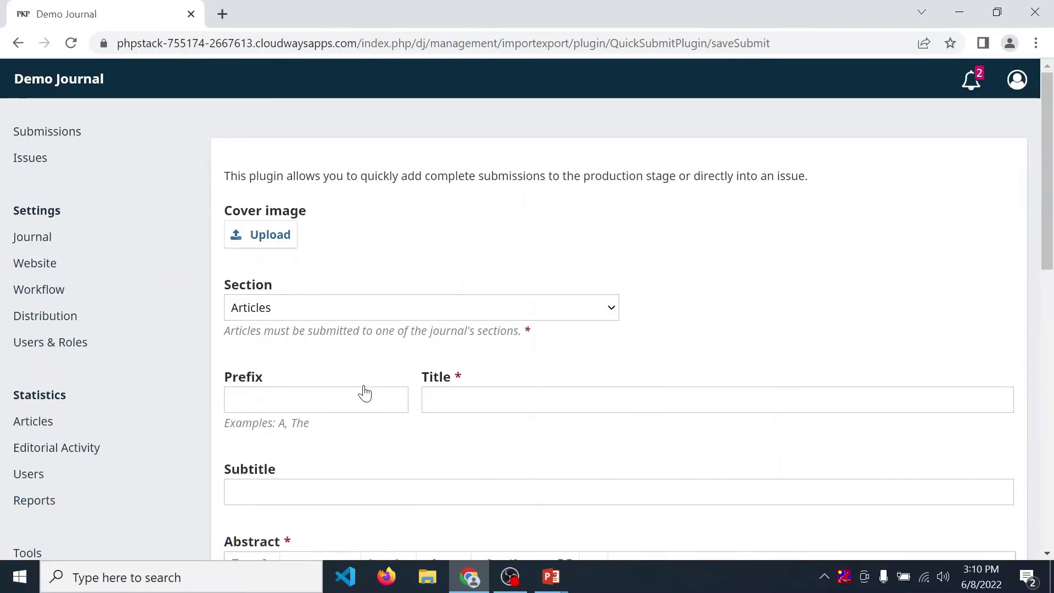
click(520, 399)
text(Demo)
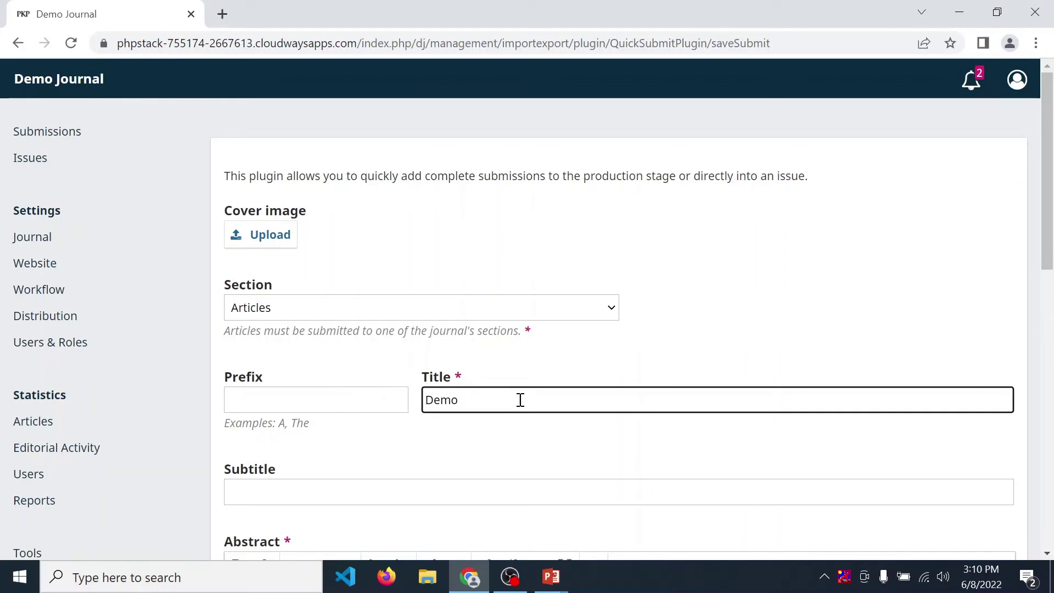
Step: Enter the abstract 'Test for quick submit'
scroll(521, 400, down, 3)
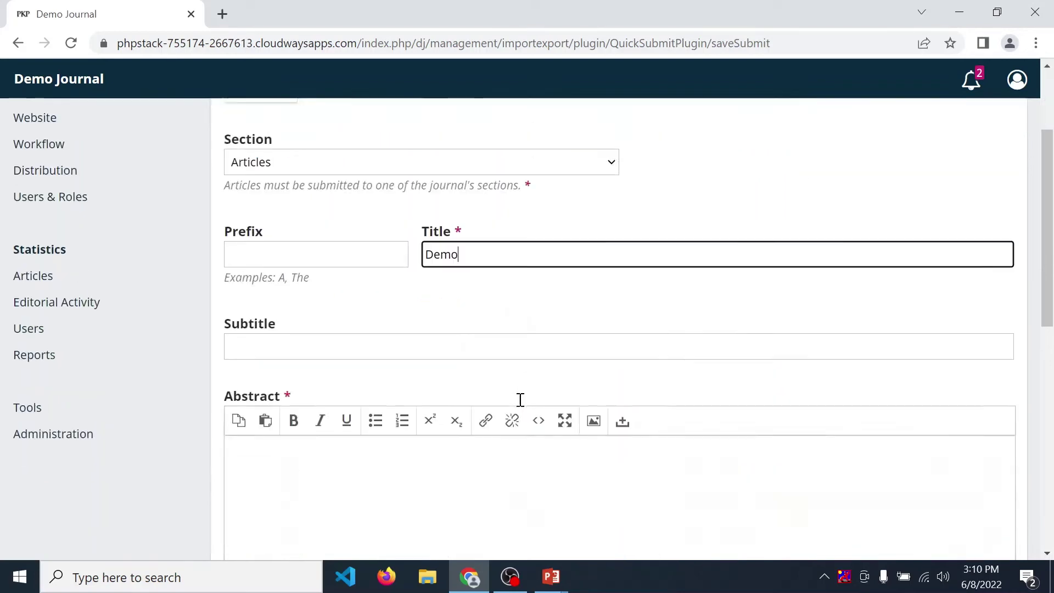
click(543, 315)
scroll(526, 367, down, 2)
click(508, 369)
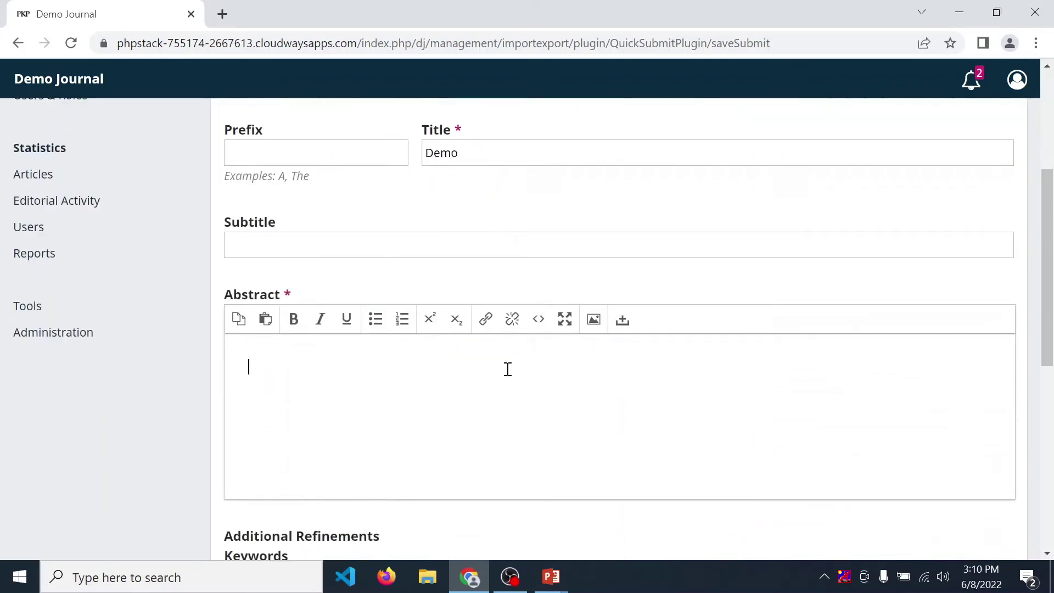
text(Test for quic)
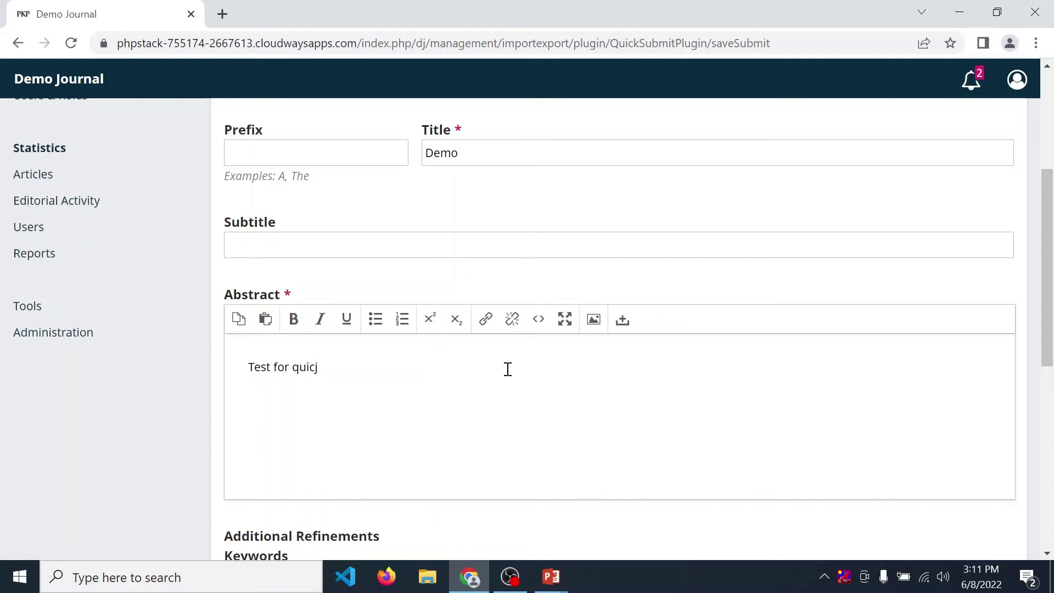
text(k a)
key(BackSpace)
text(submit)
scroll(507, 368, down, 2)
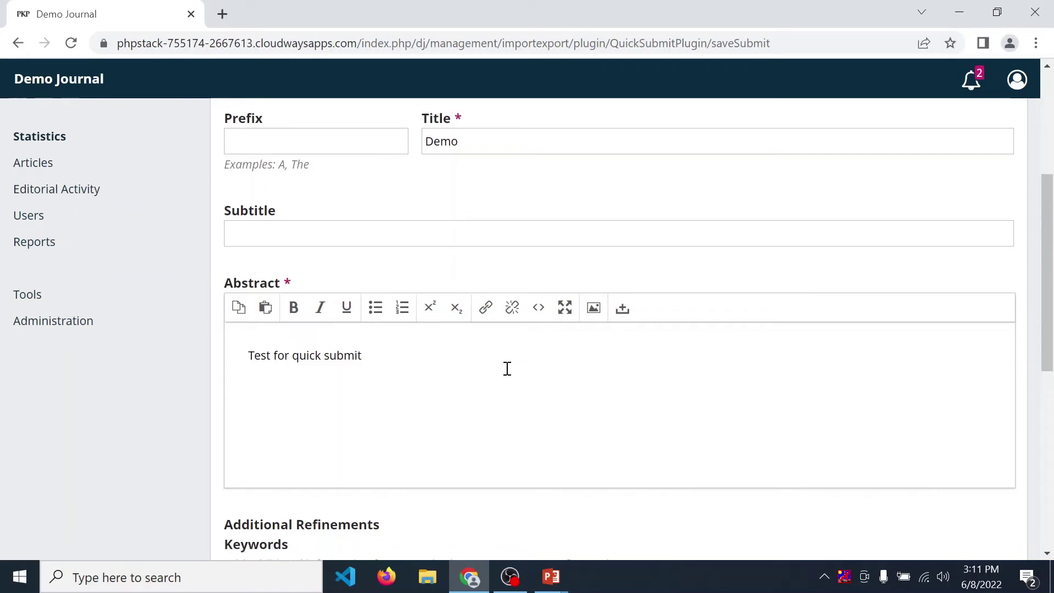
Step: Add the keywords 'test' and 'test1', then scroll down to Contributors and Galleys
scroll(507, 368, down, 1)
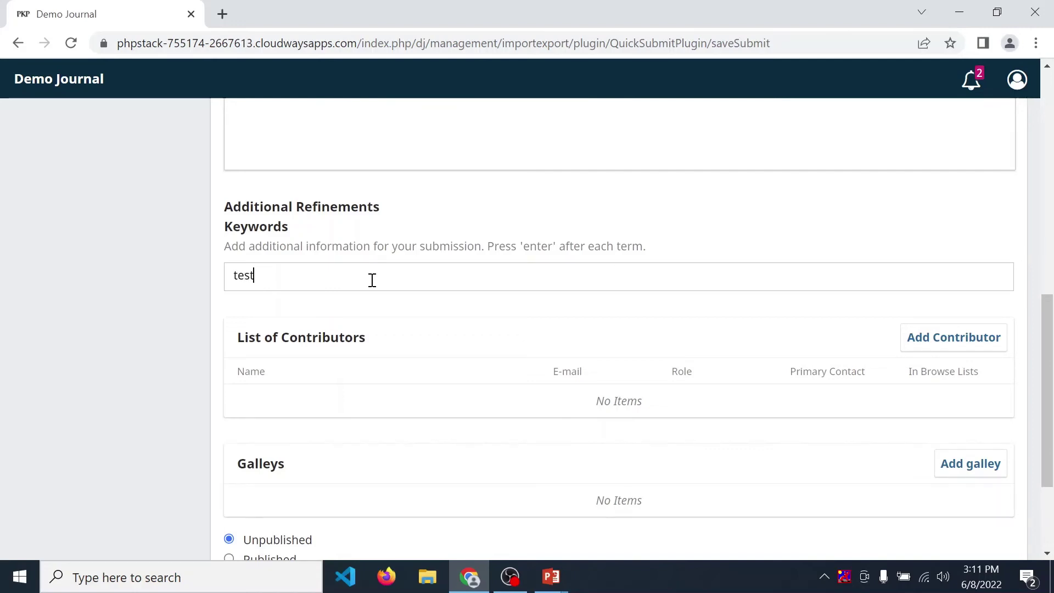
key(Return)
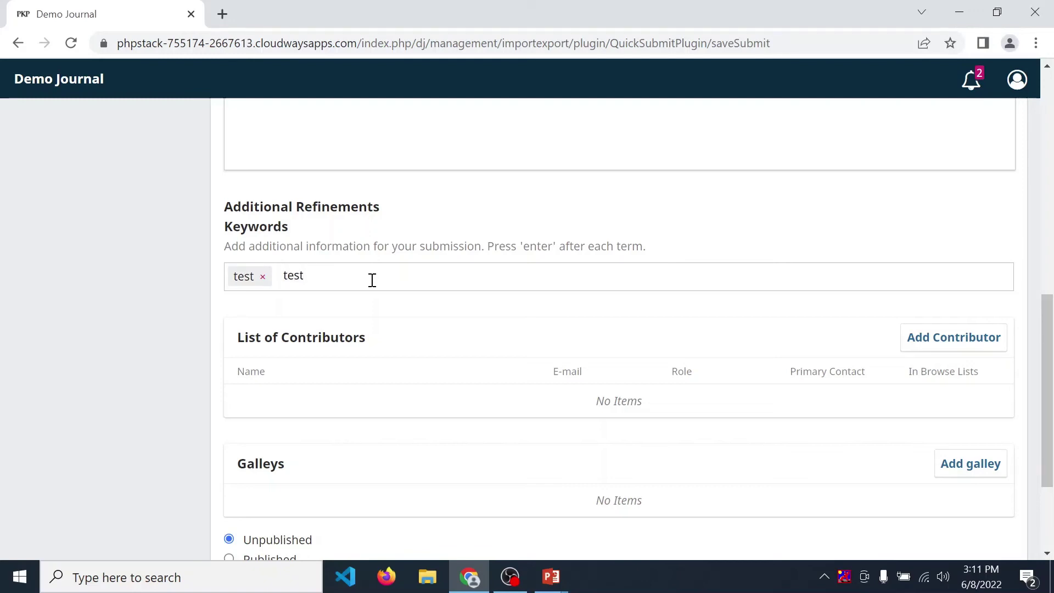
key(Return)
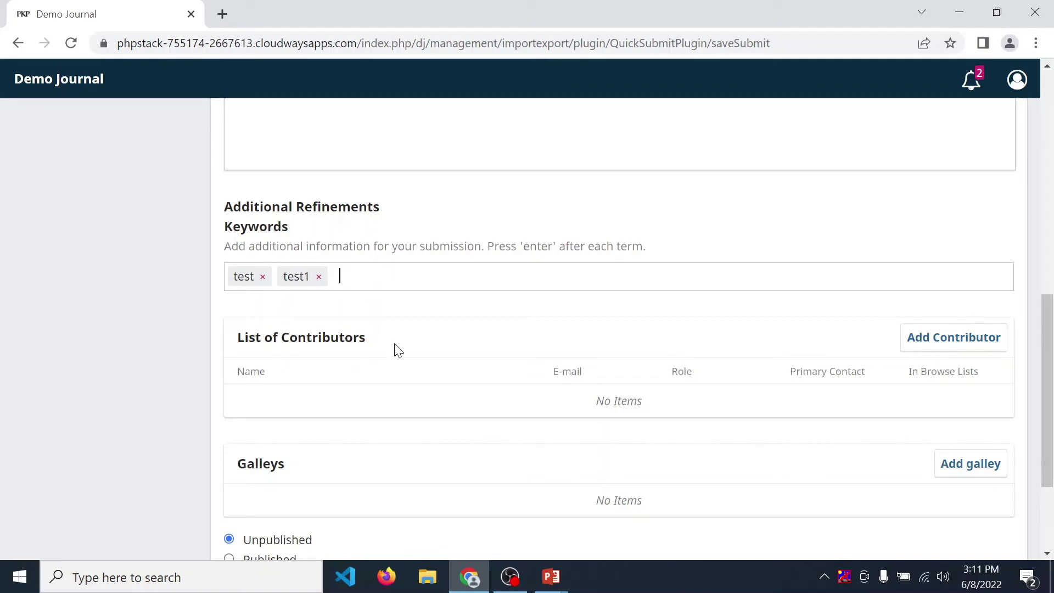
scroll(396, 350, down, 2)
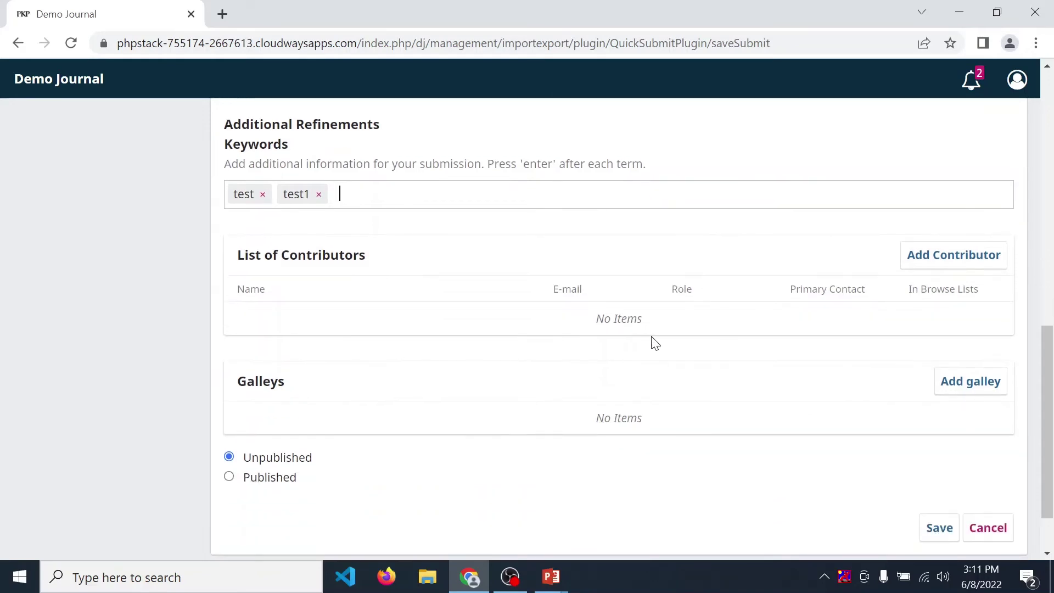
Step: Add a contributor, entering their given name and e-mail address
click(965, 261)
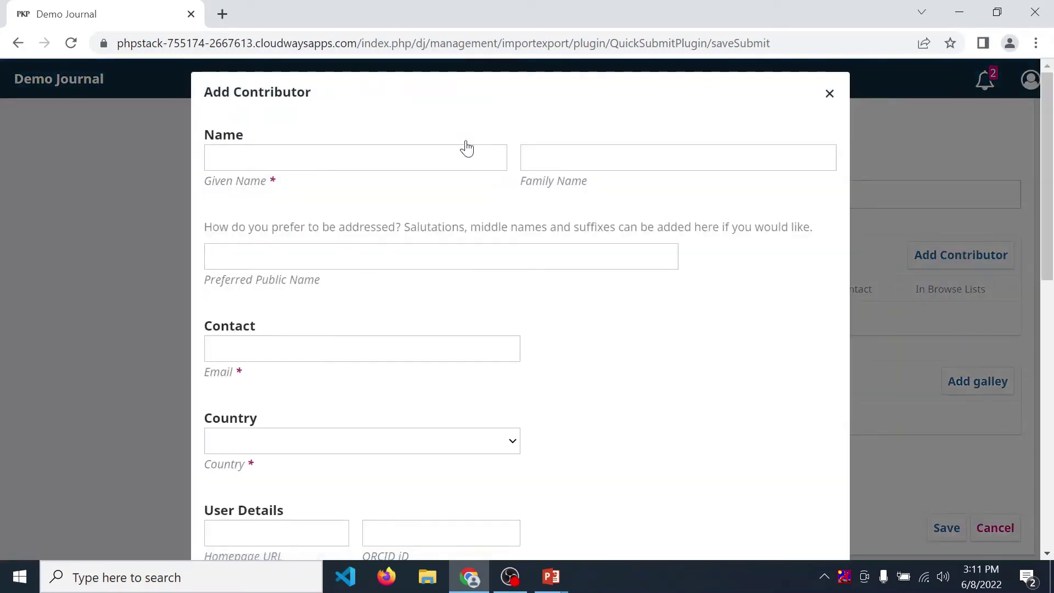
click(376, 151)
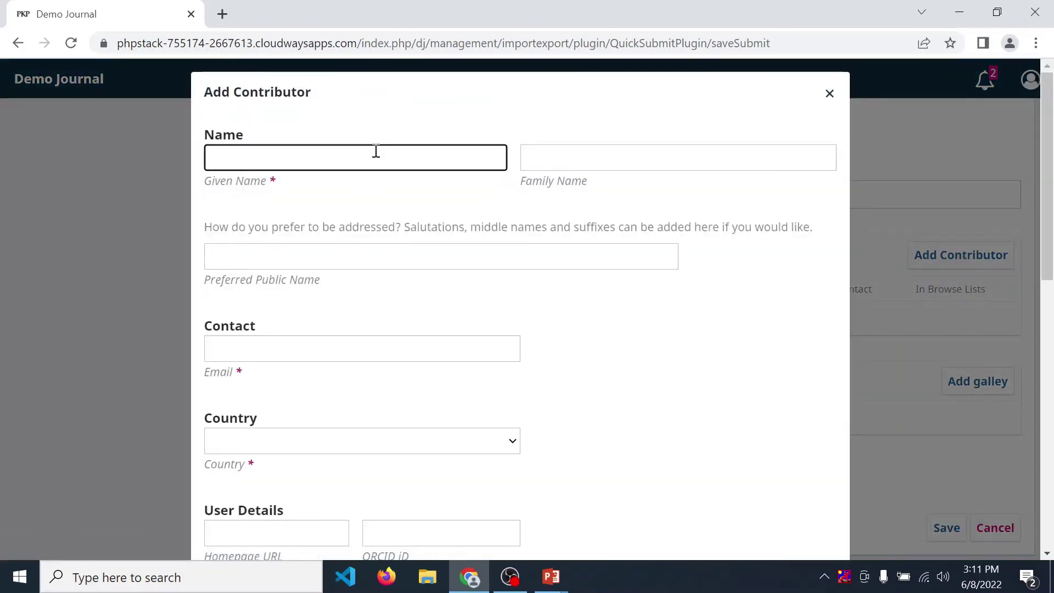
text(abc)
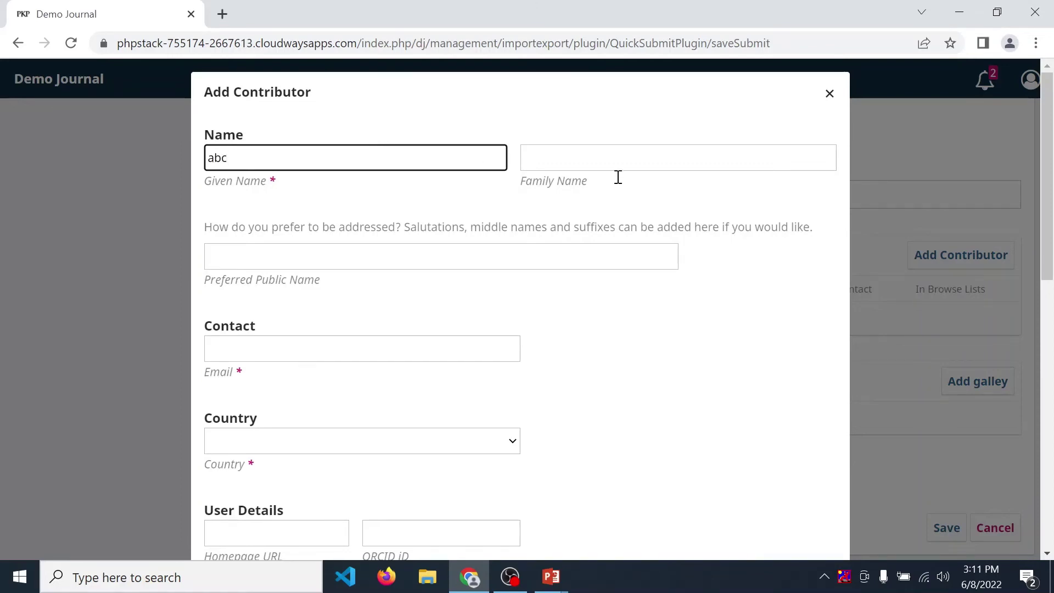
click(328, 262)
click(328, 349)
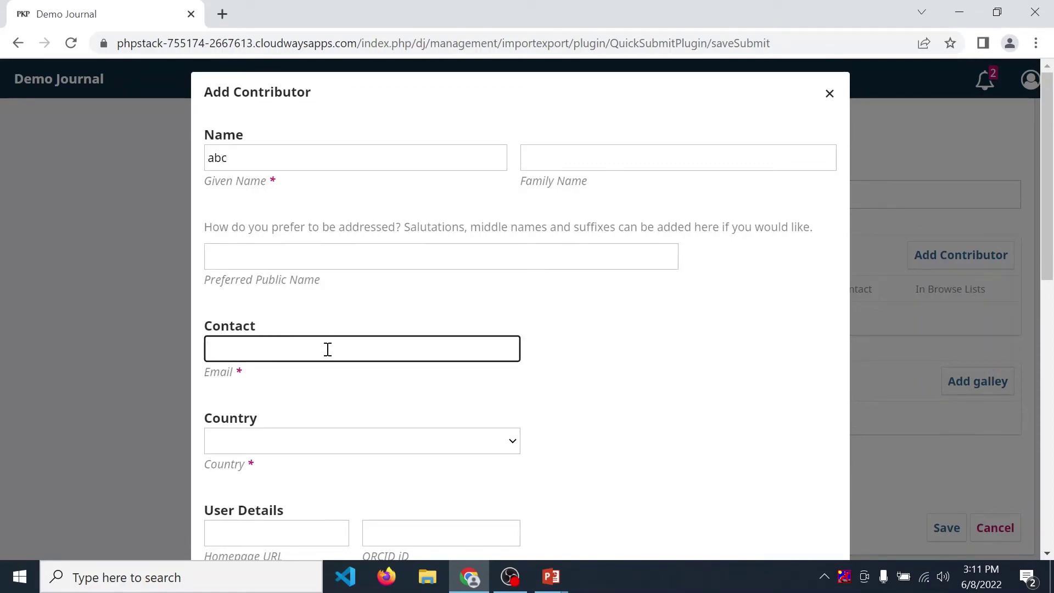
text(test@te)
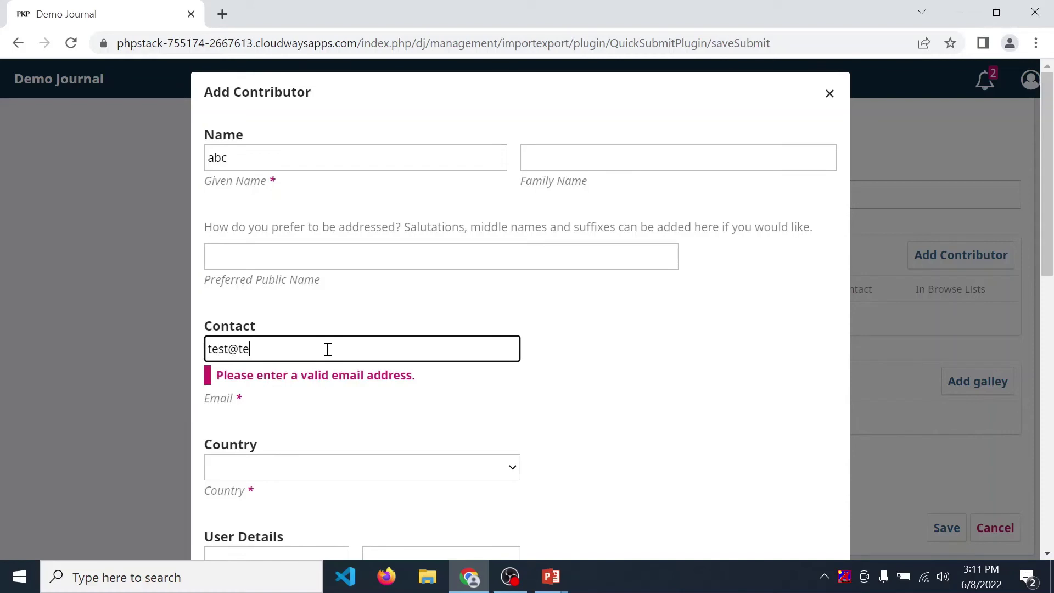
text(sttest)
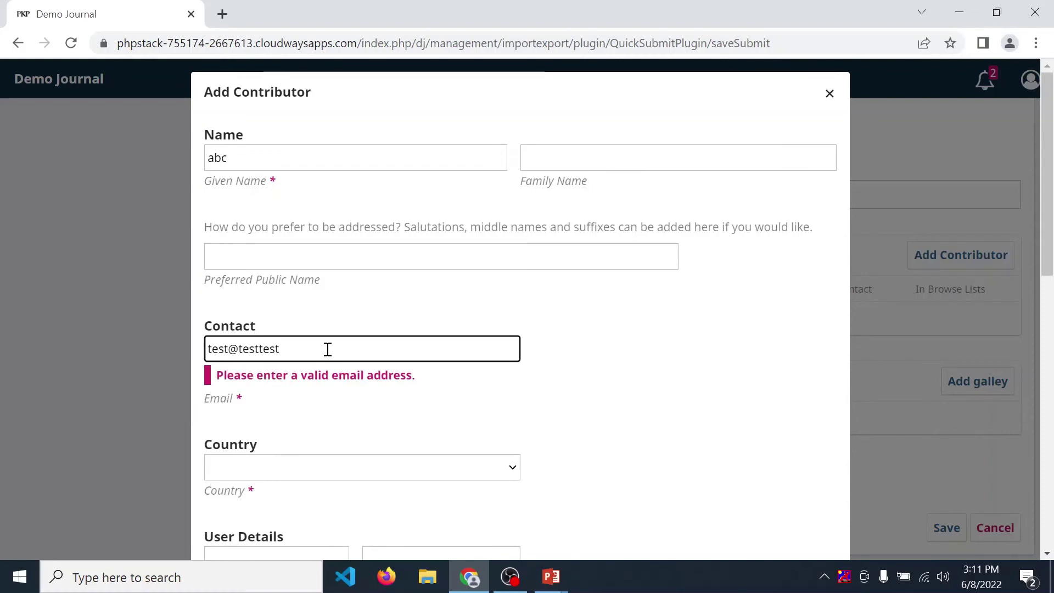
text(.c)
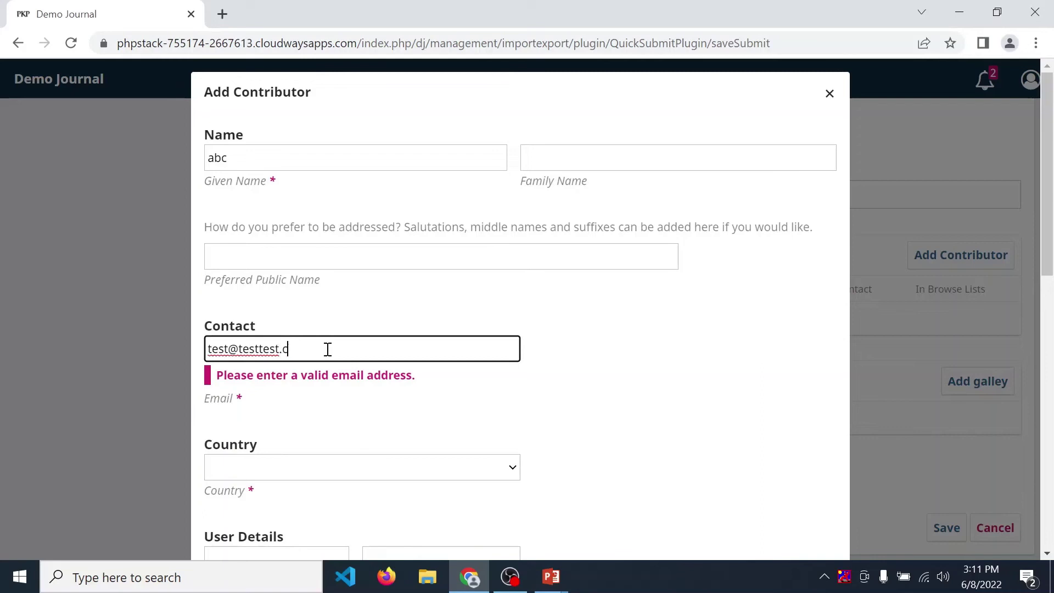
text(p,)
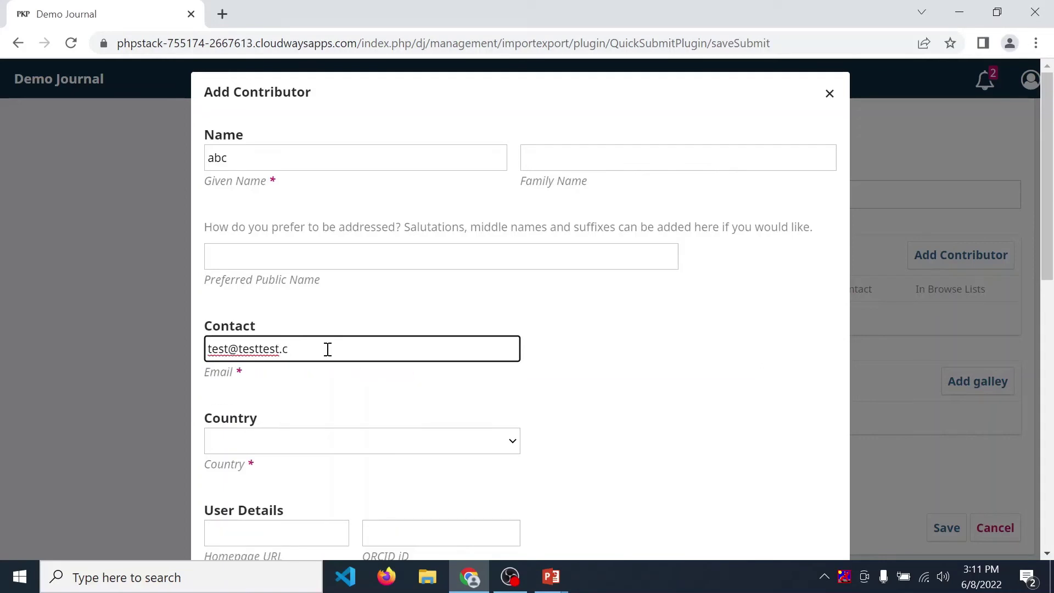
text(om)
click(558, 353)
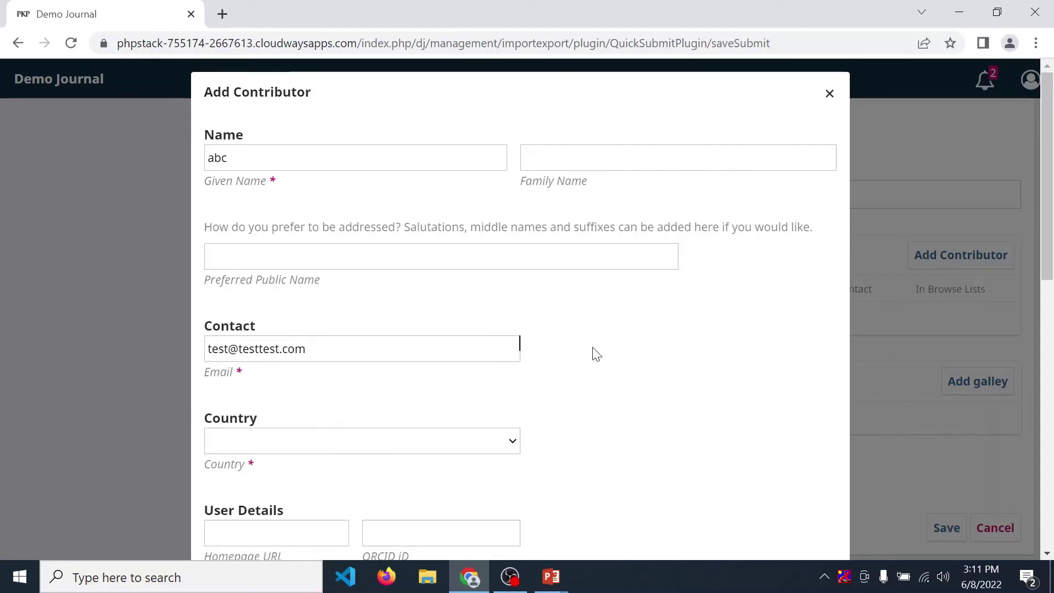
Step: Set the contributor's country to India and tick Principal contact for editorial correspondence
scroll(592, 353, down, 3)
click(470, 281)
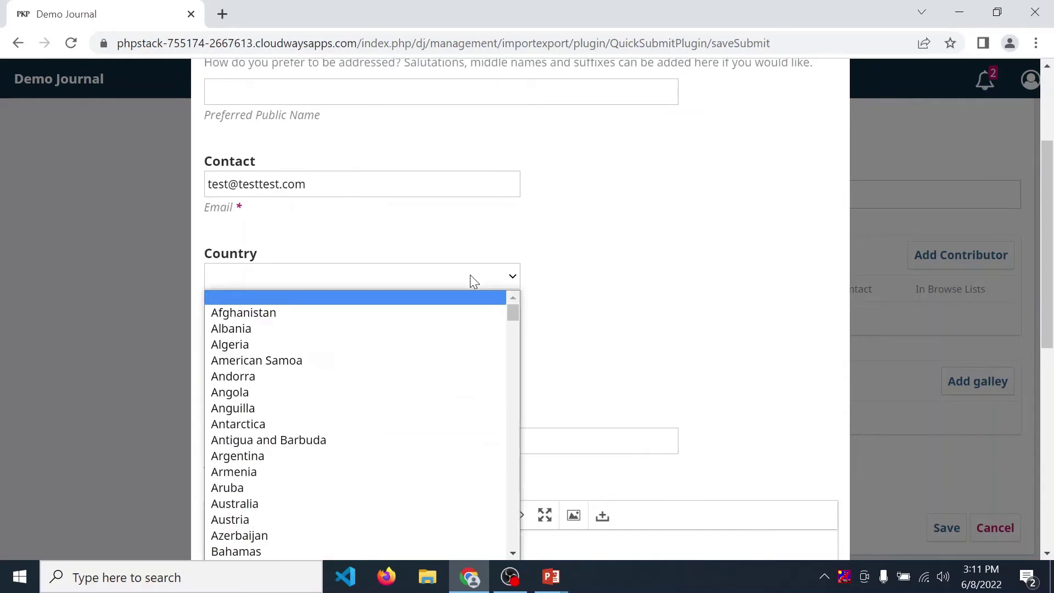
text(india)
key(Return)
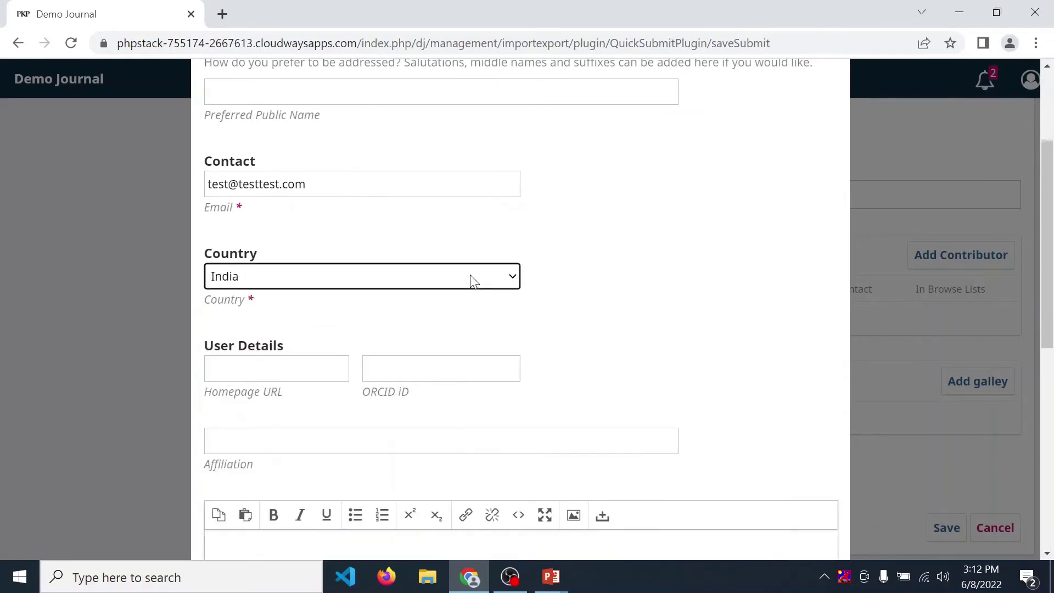
click(597, 316)
scroll(598, 317, down, 2)
scroll(598, 317, down, 2)
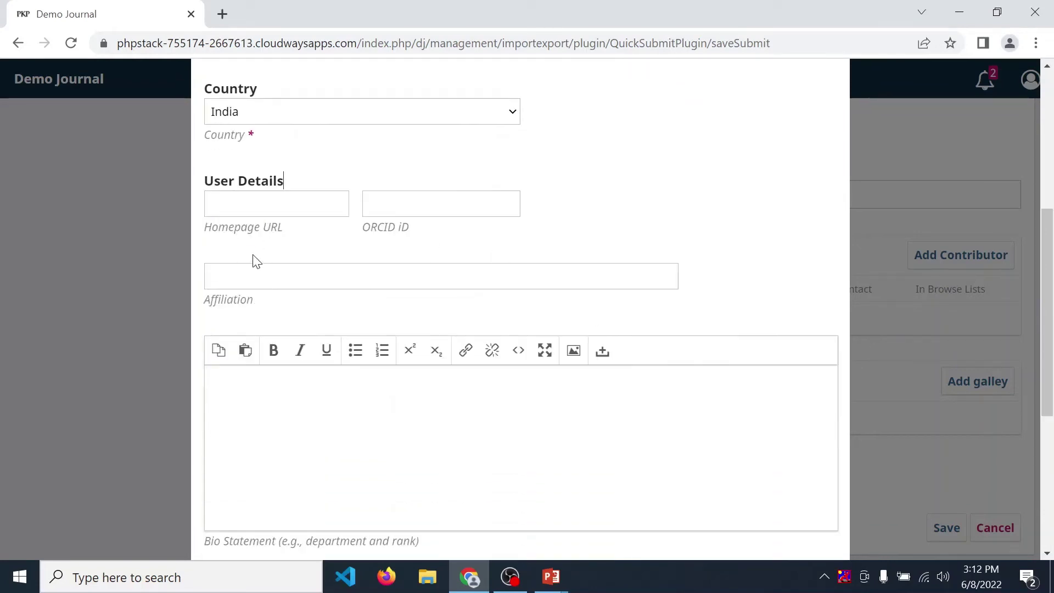
scroll(640, 198, down, 3)
scroll(365, 241, down, 2)
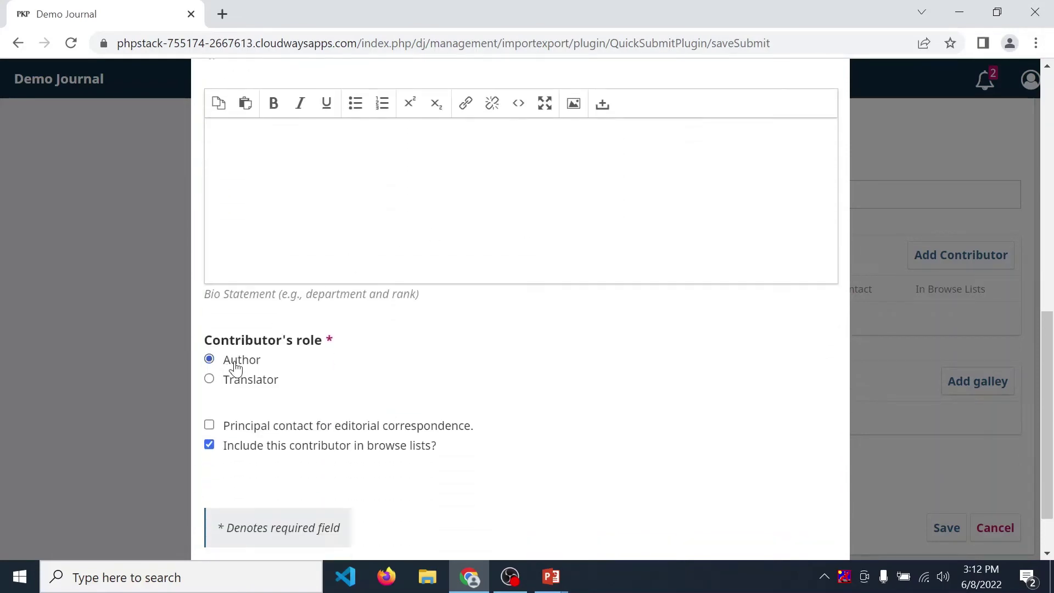
click(261, 428)
Step: Save the contributor, then expand and collapse its row in the list
scroll(560, 403, down, 1)
click(762, 534)
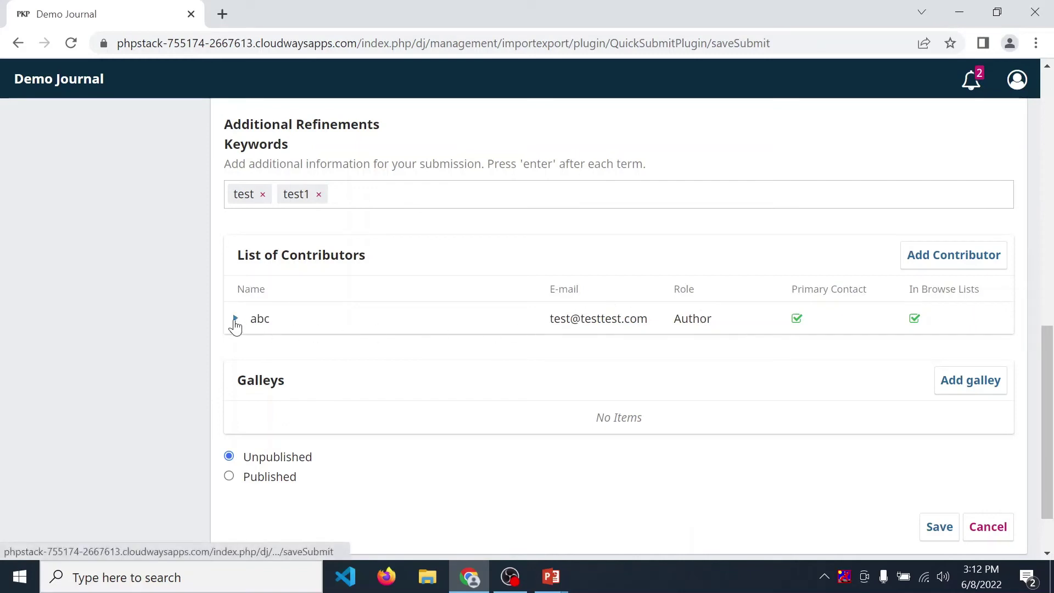
click(235, 322)
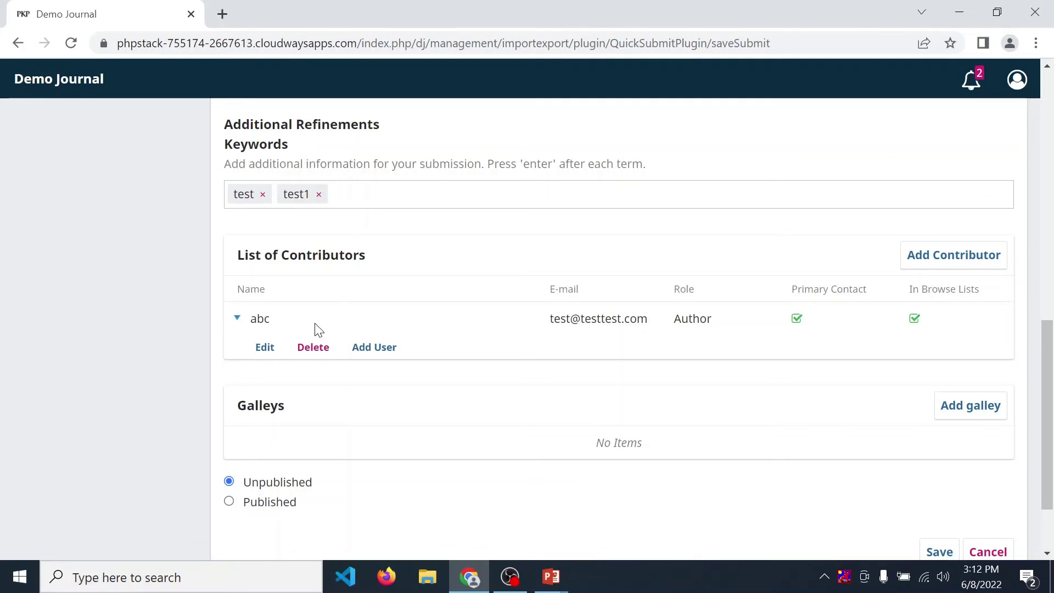
click(237, 319)
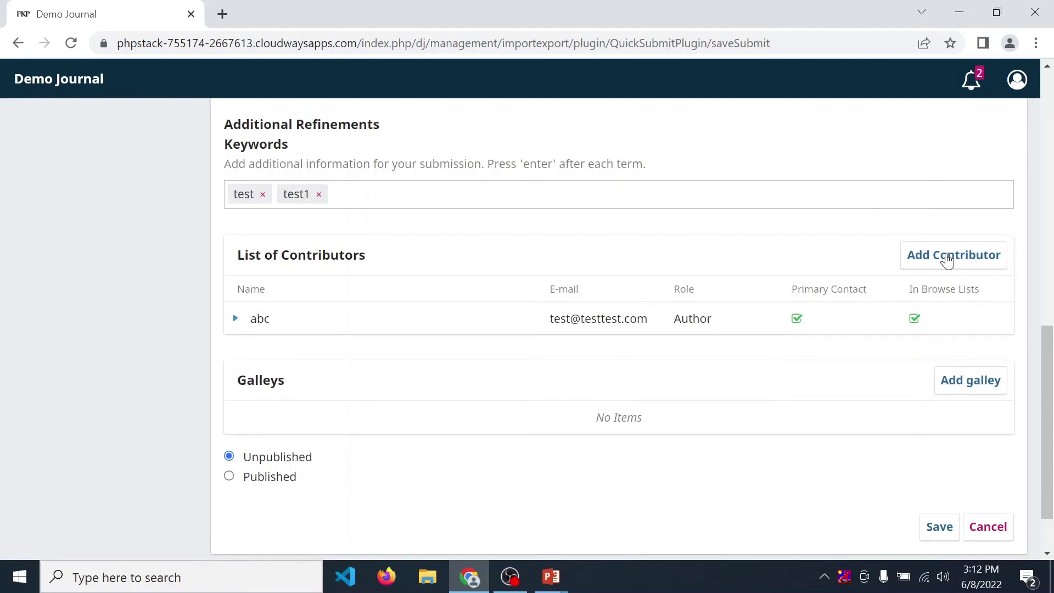
Step: Open a second Add Contributor form and cancel it without saving
click(946, 258)
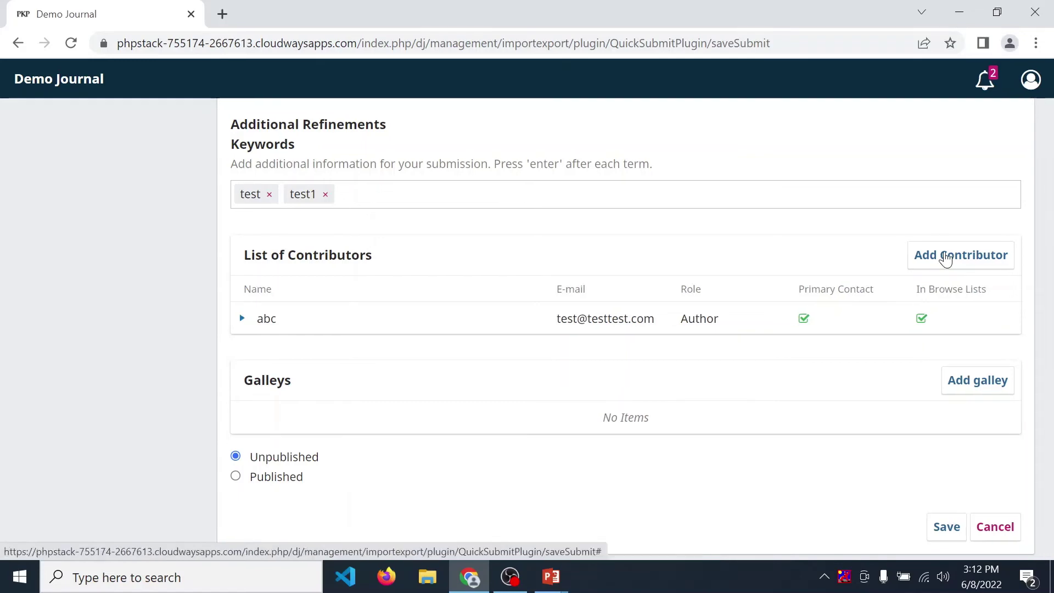
scroll(697, 356, down, 10)
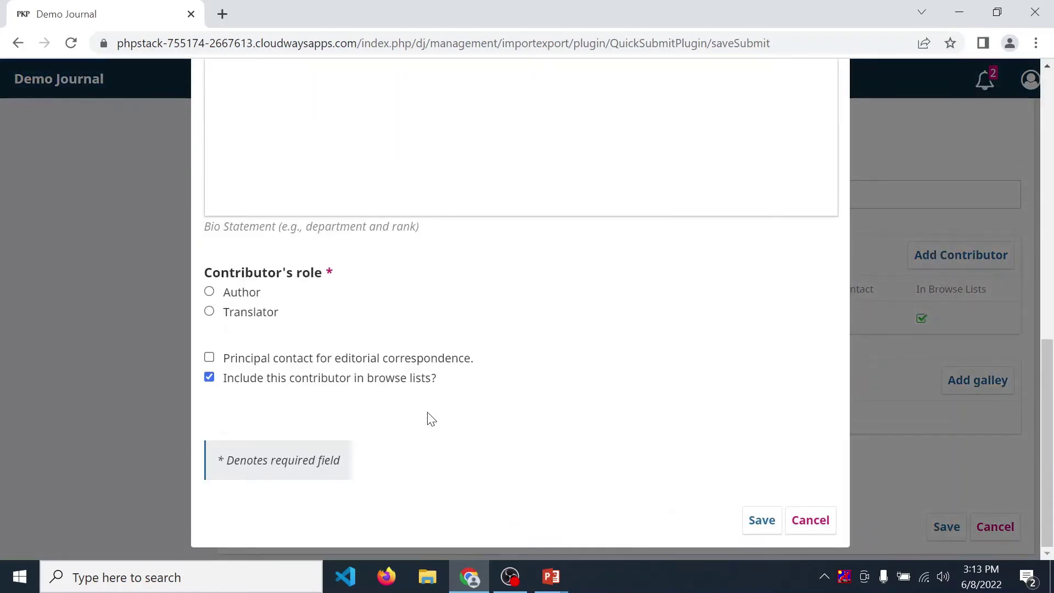
click(794, 521)
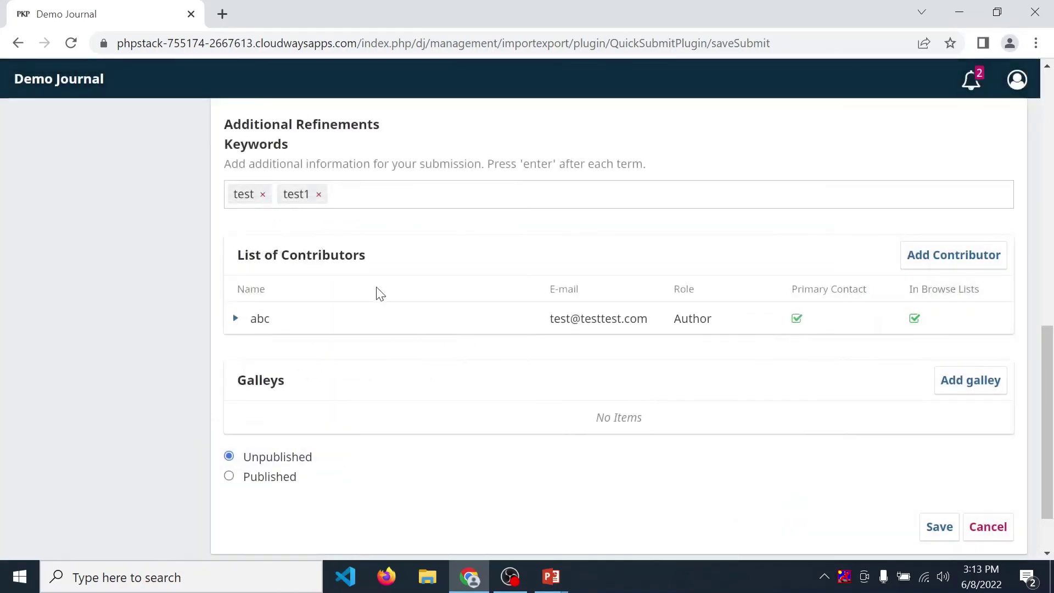
scroll(374, 302, down, 2)
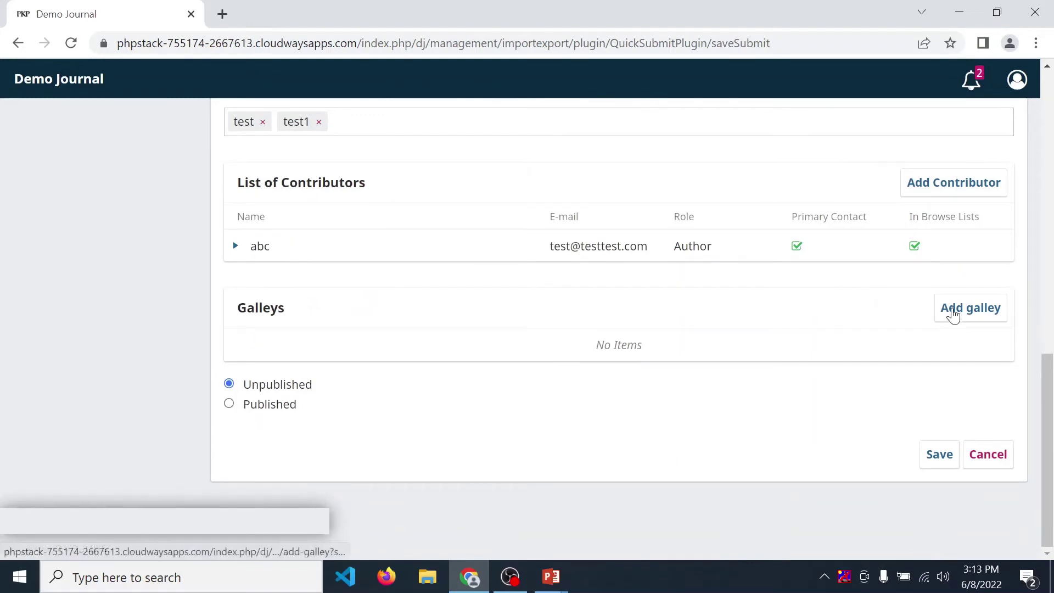
Step: Add an English galley labelled PDF, hosted on this journal rather than a separate website
click(953, 310)
click(399, 168)
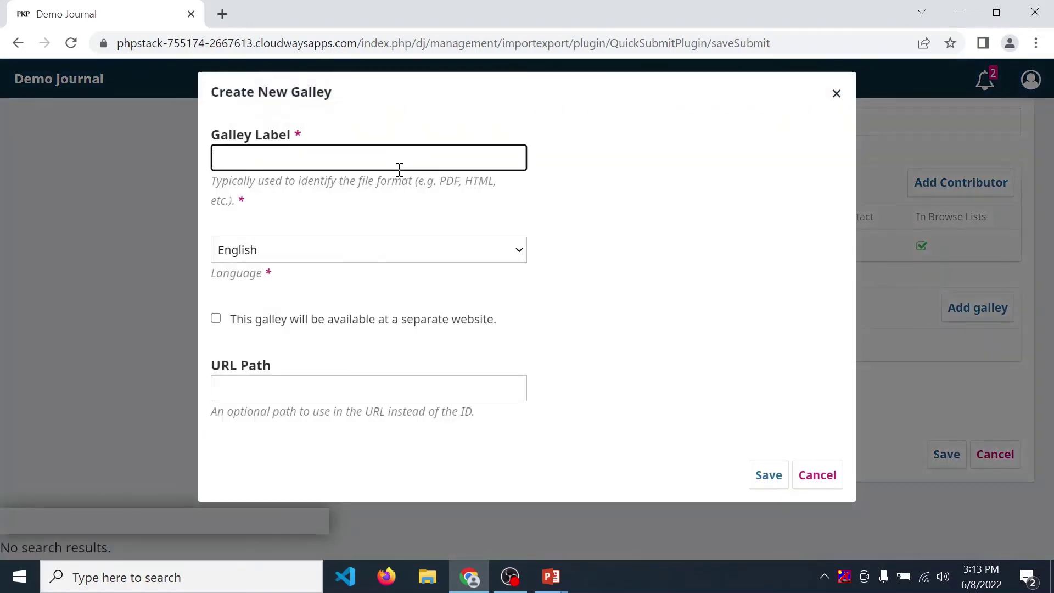
text(pdf)
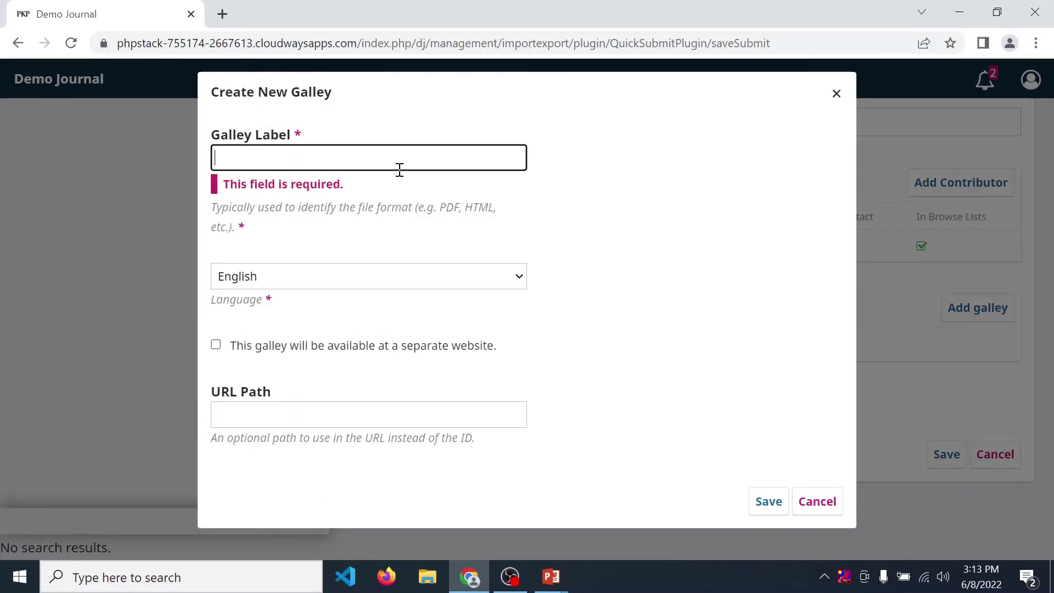
text(PDF)
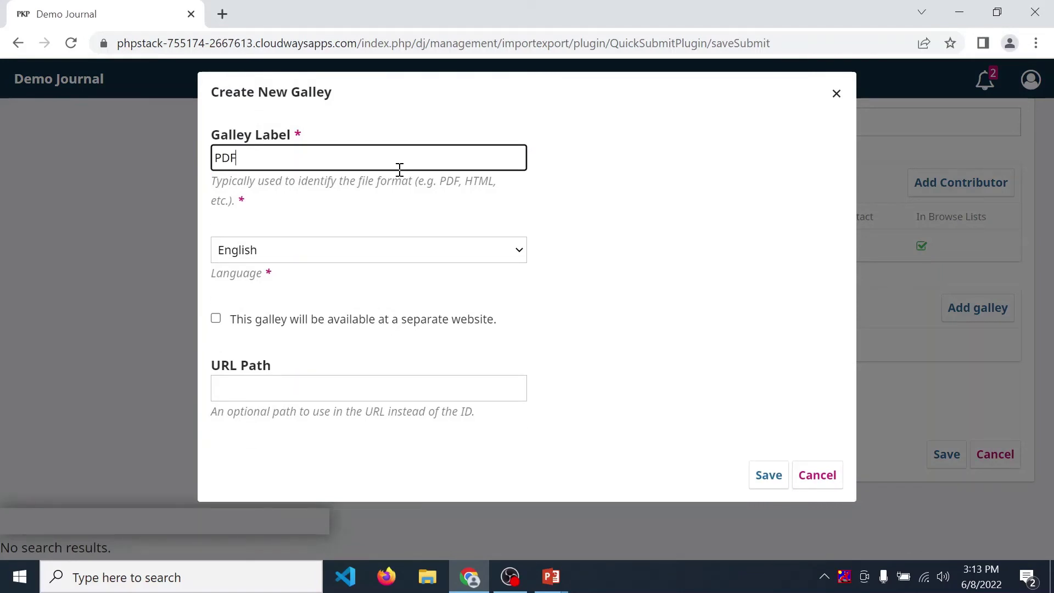
click(414, 253)
click(414, 253)
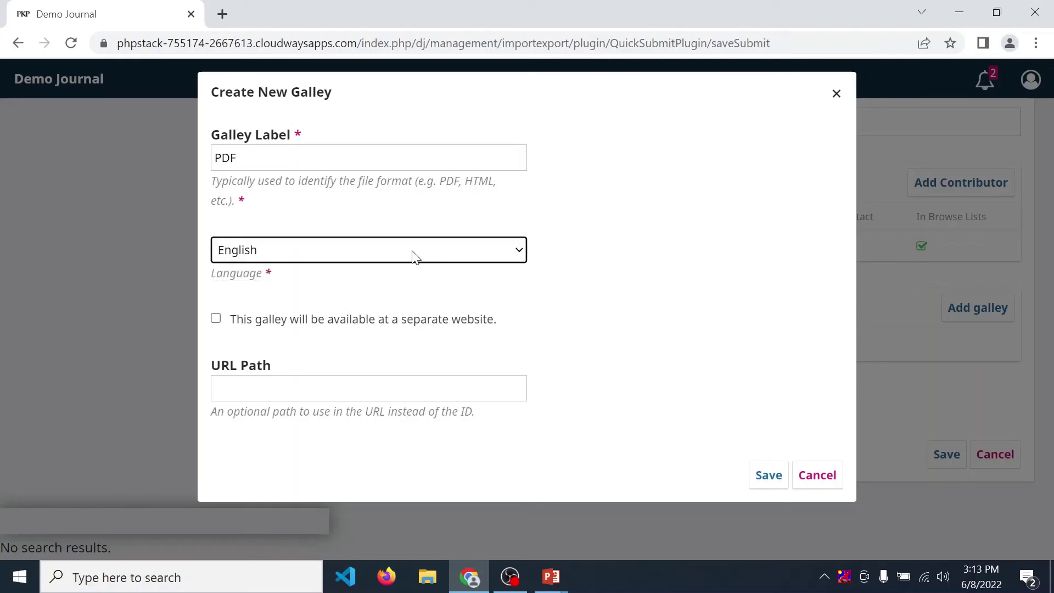
click(264, 386)
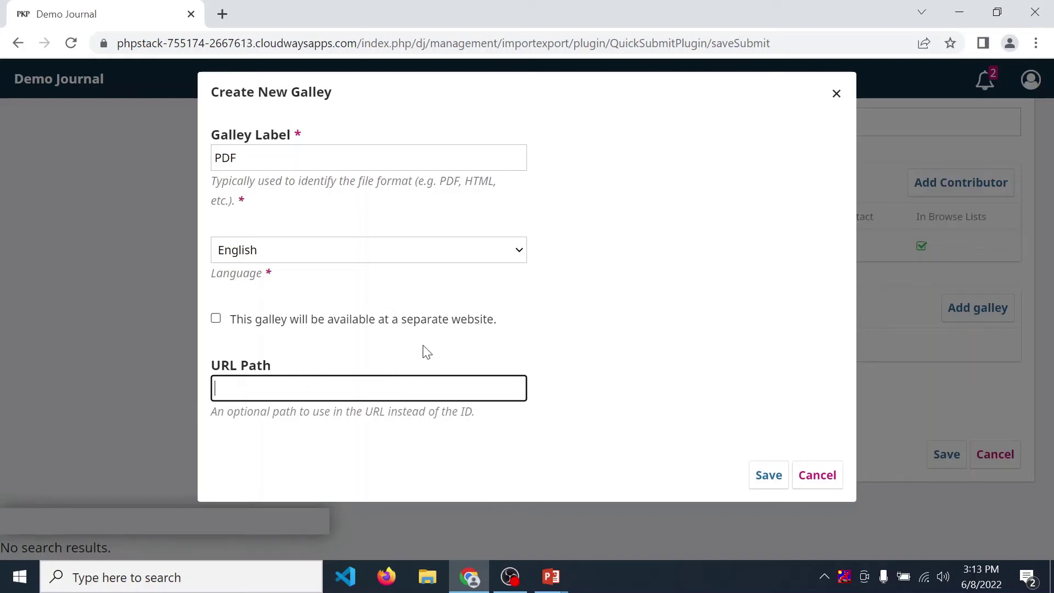
click(526, 334)
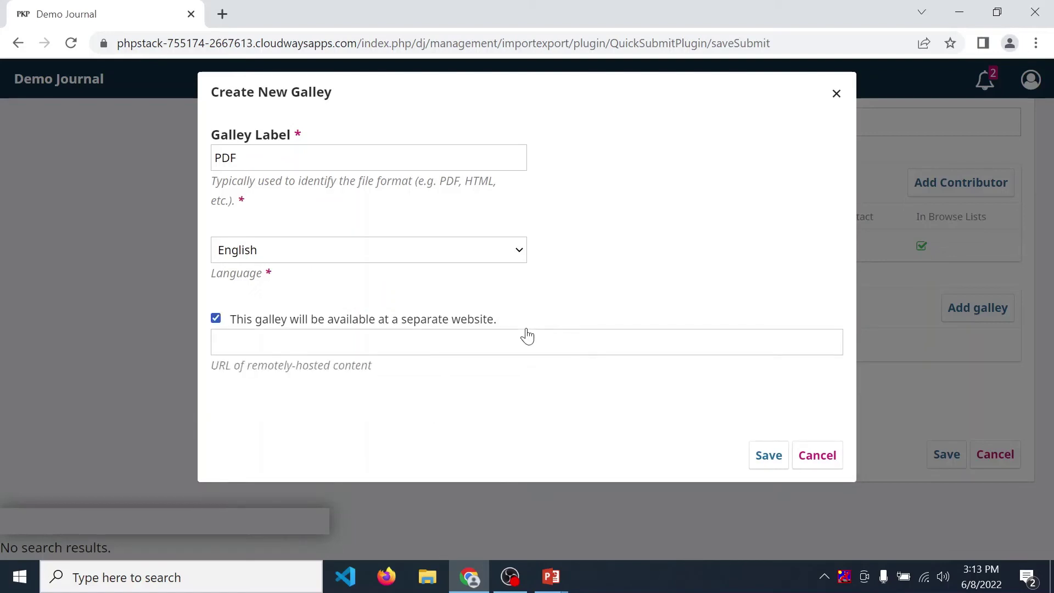
click(215, 319)
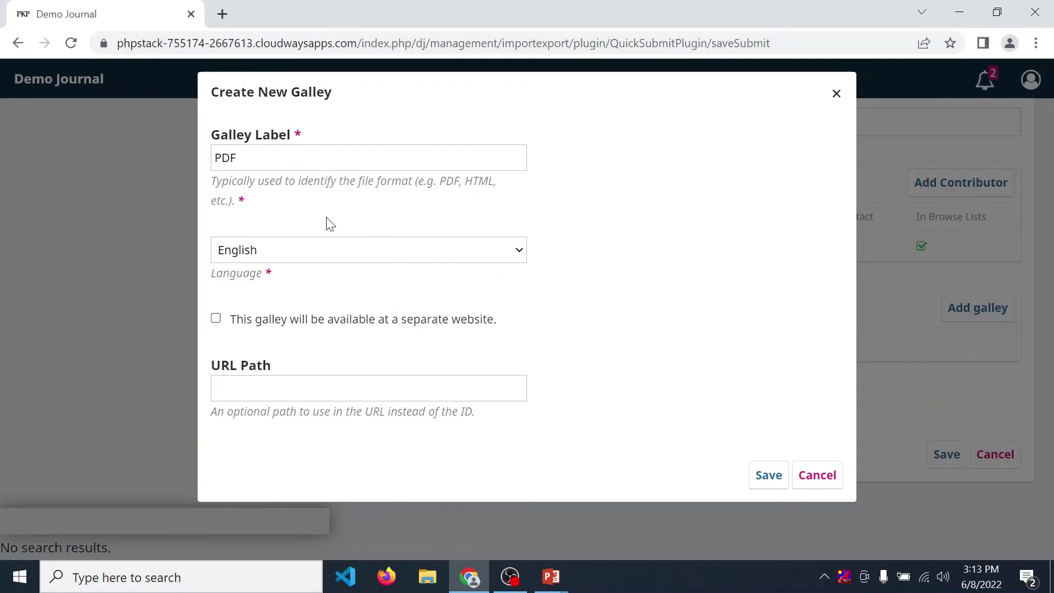
click(768, 476)
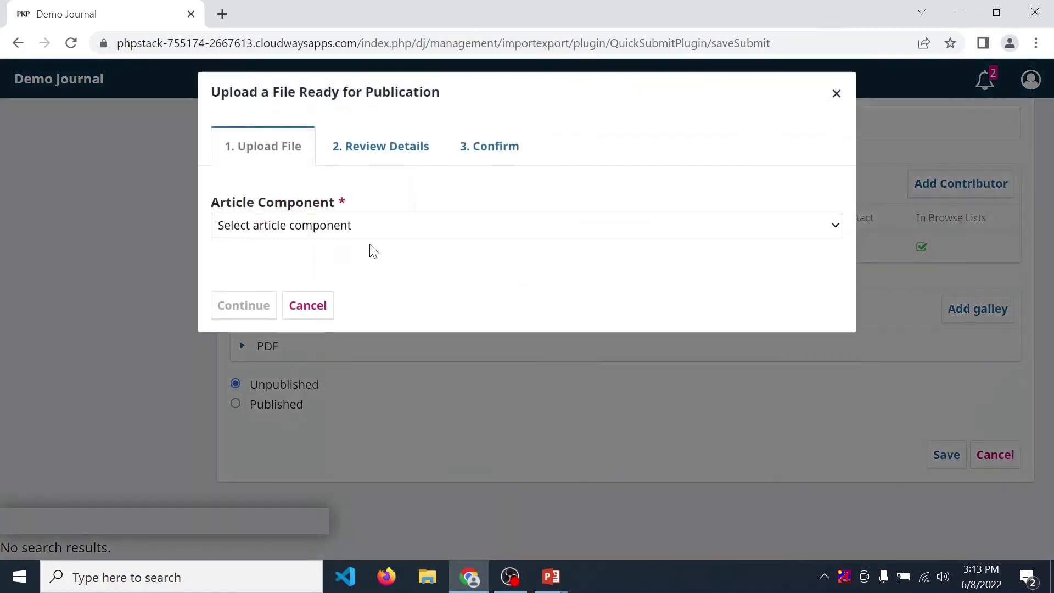
Step: Upload sample.pdf from the Desktop as the galley's Article Text
click(394, 233)
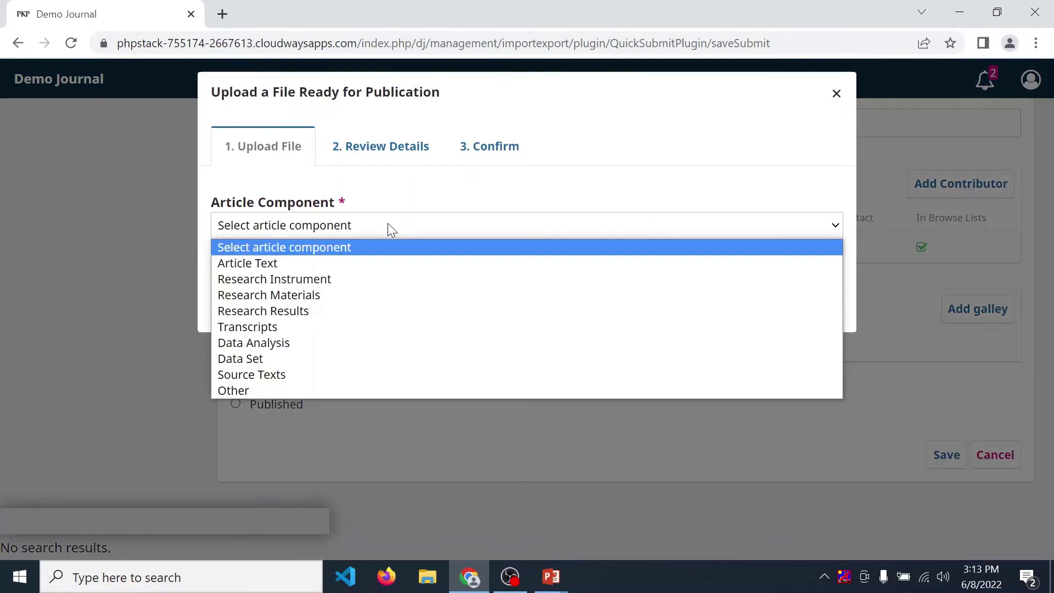
click(332, 266)
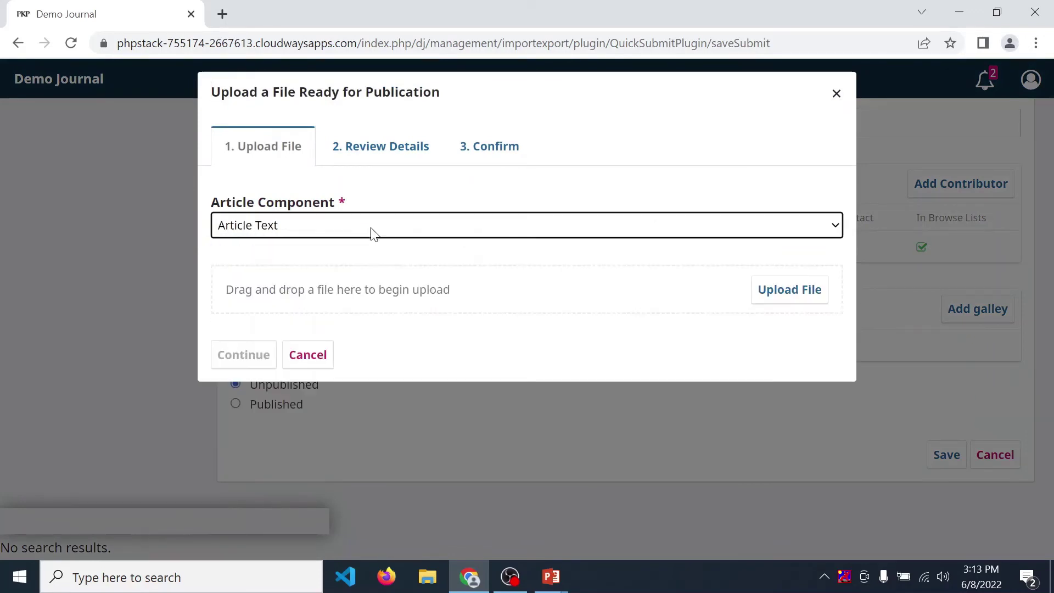
click(797, 299)
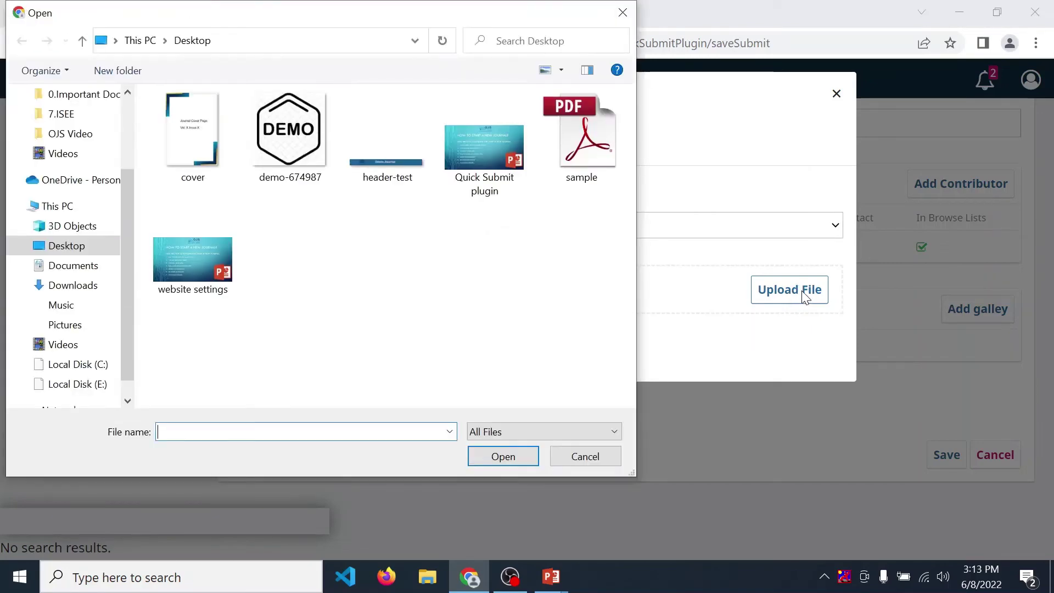
click(582, 137)
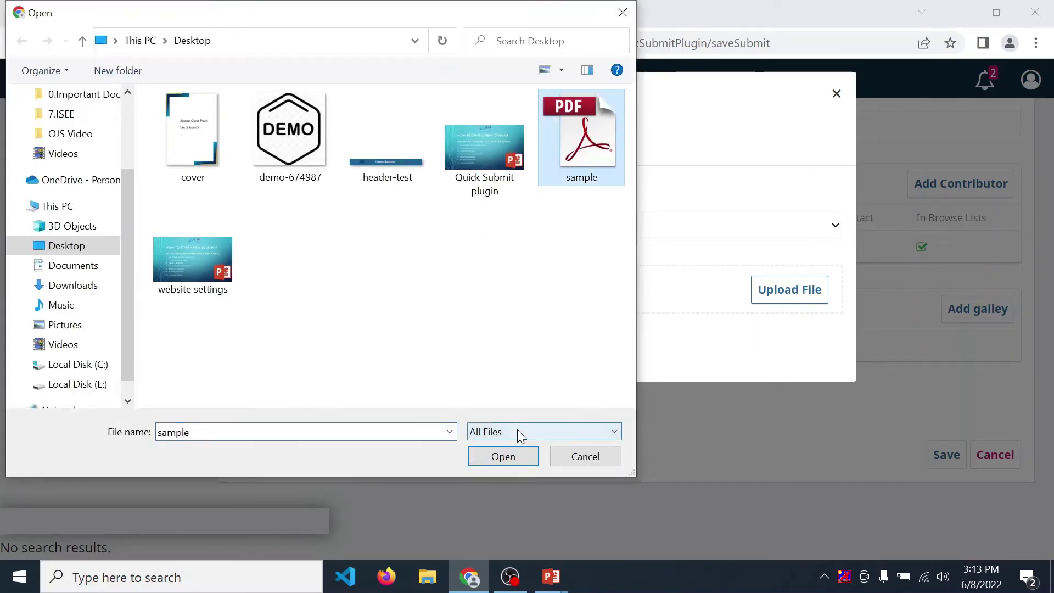
click(506, 457)
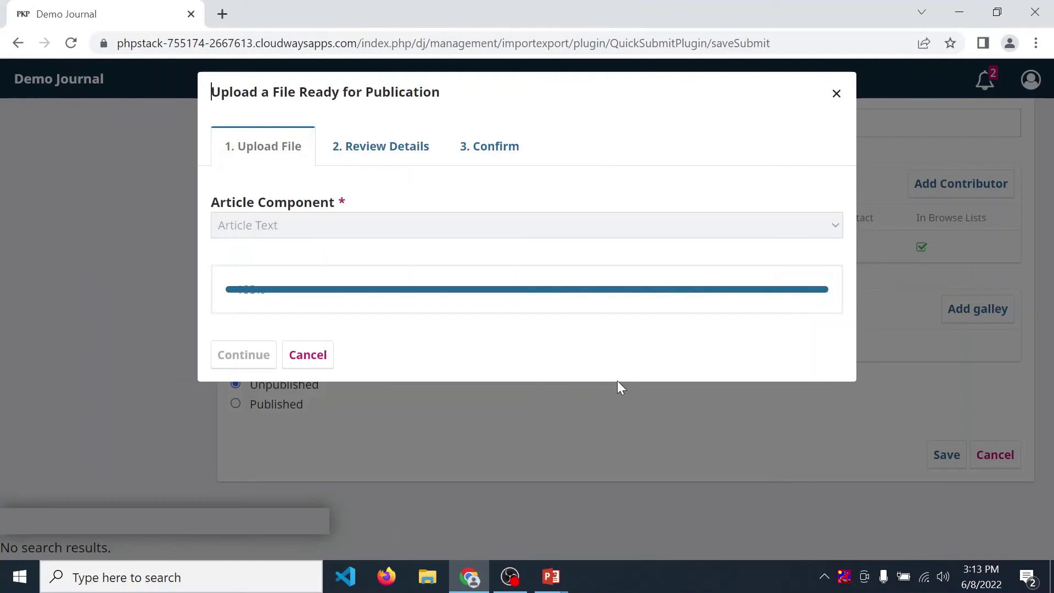
click(245, 355)
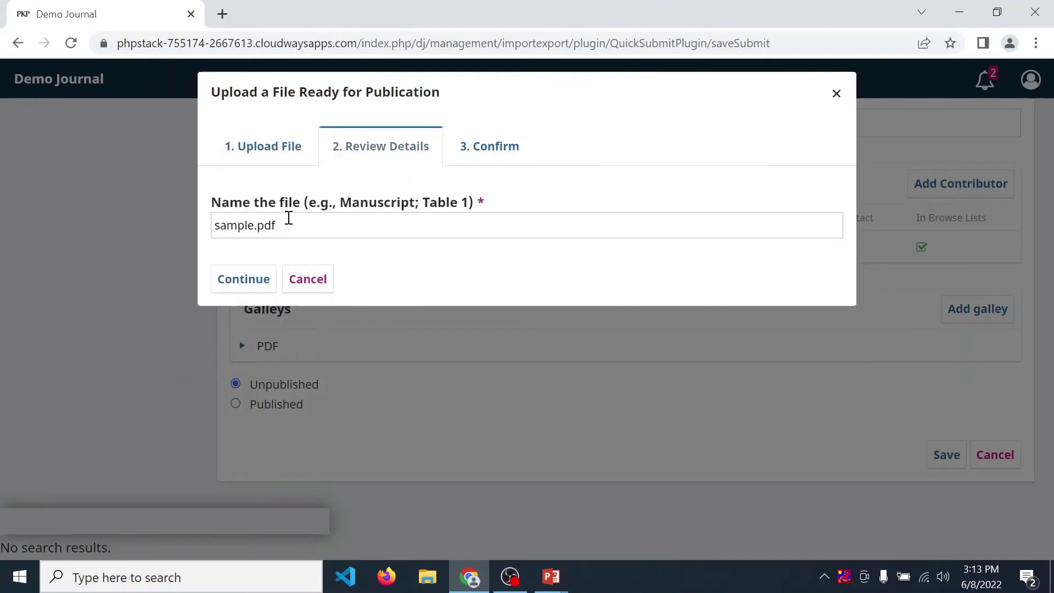
Step: Rename the file to QUICKTEST.pdf and complete the upload
click(288, 222)
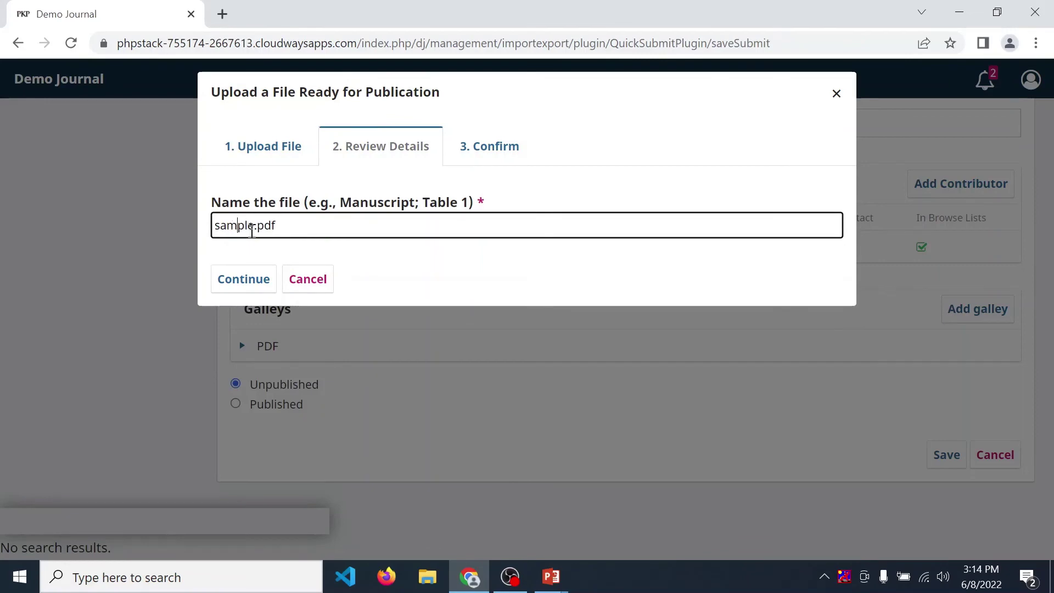
click(251, 232)
key(BackSpace)
key(BackSpace)
key(BackSpace)
key(BackSpace)
key(BackSpace)
key(BackSpace)
text(QUICKTEST)
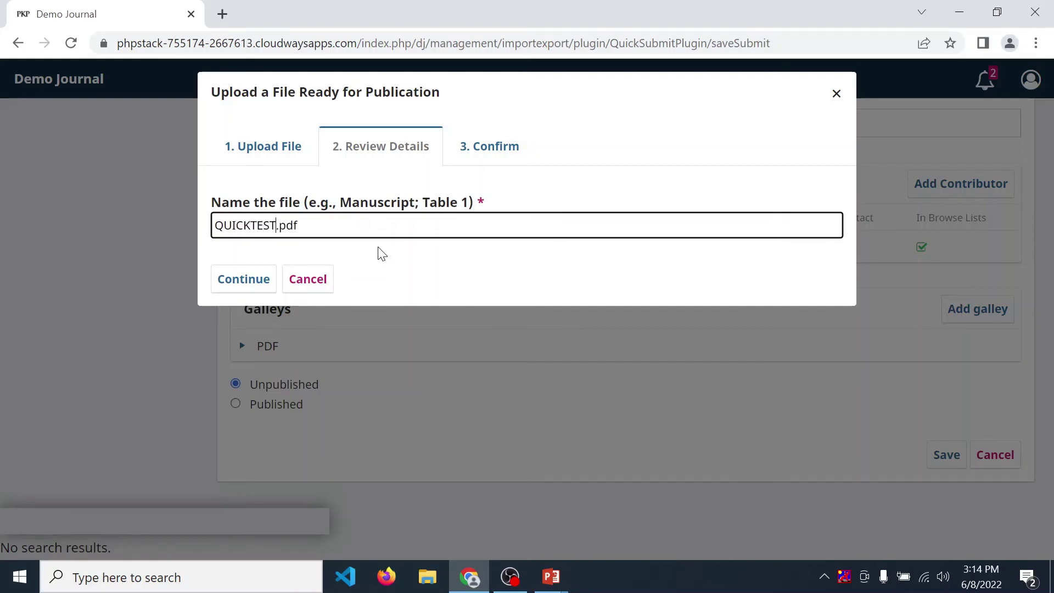
click(243, 281)
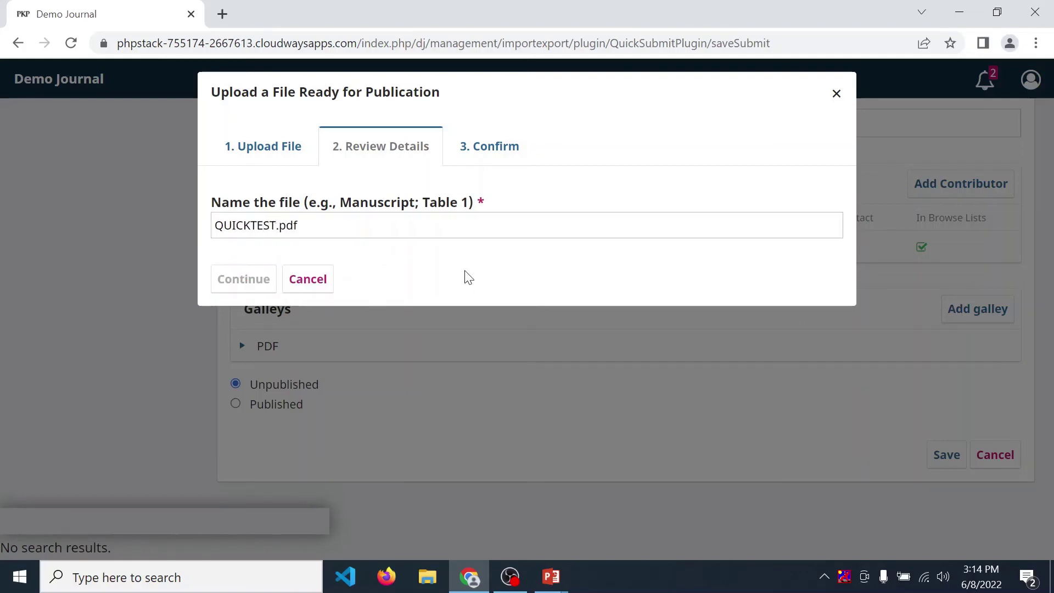
click(246, 346)
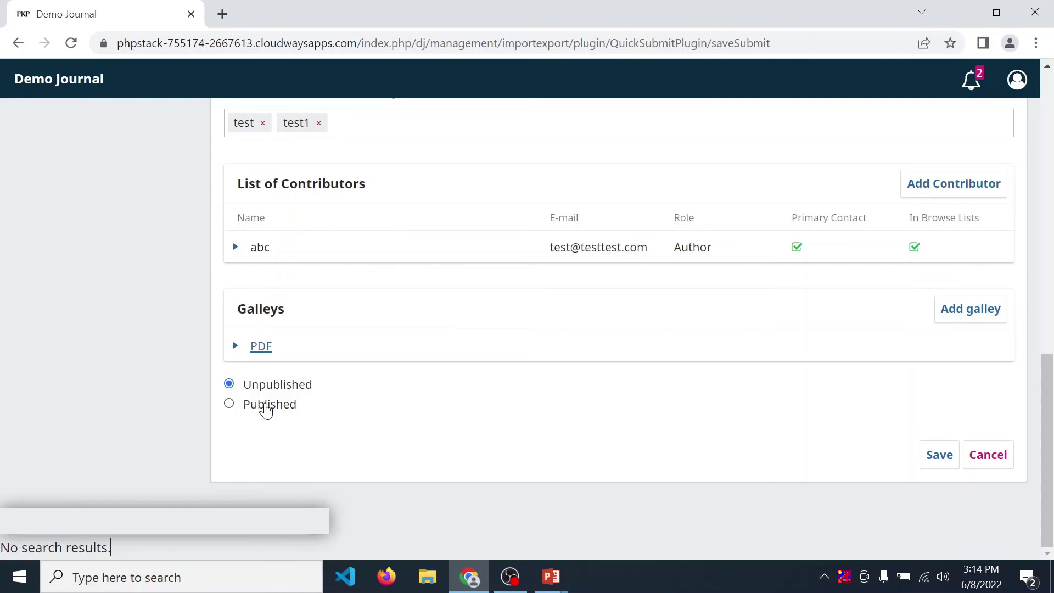
Step: Mark the article Published in Vol. 1 No. 2 (2022): Feb 2022, pages 1-7, dated 2022-06-08
click(262, 406)
scroll(510, 413, down, 2)
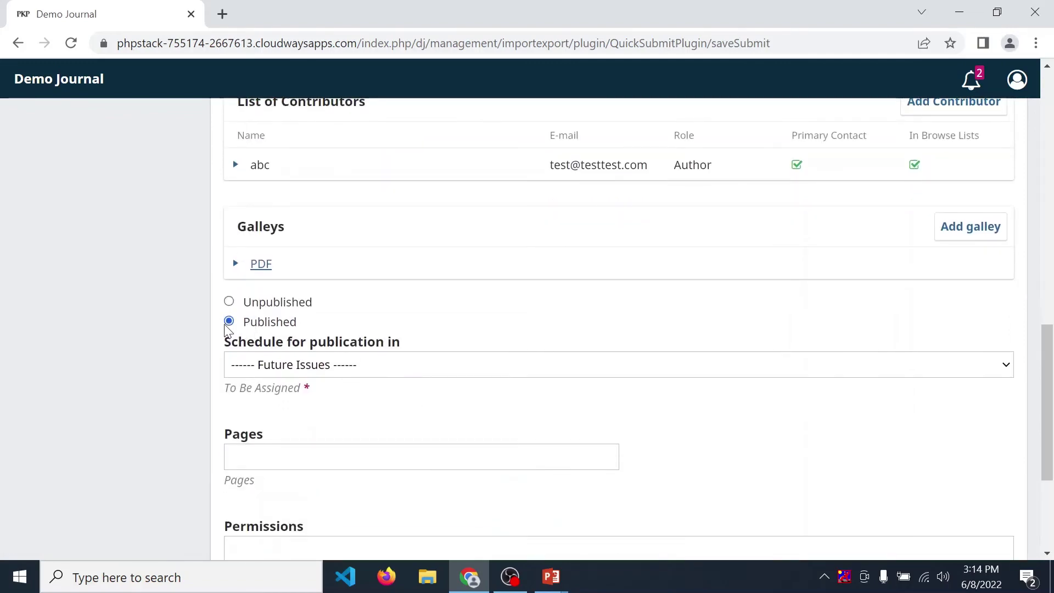
scroll(622, 399, down, 1)
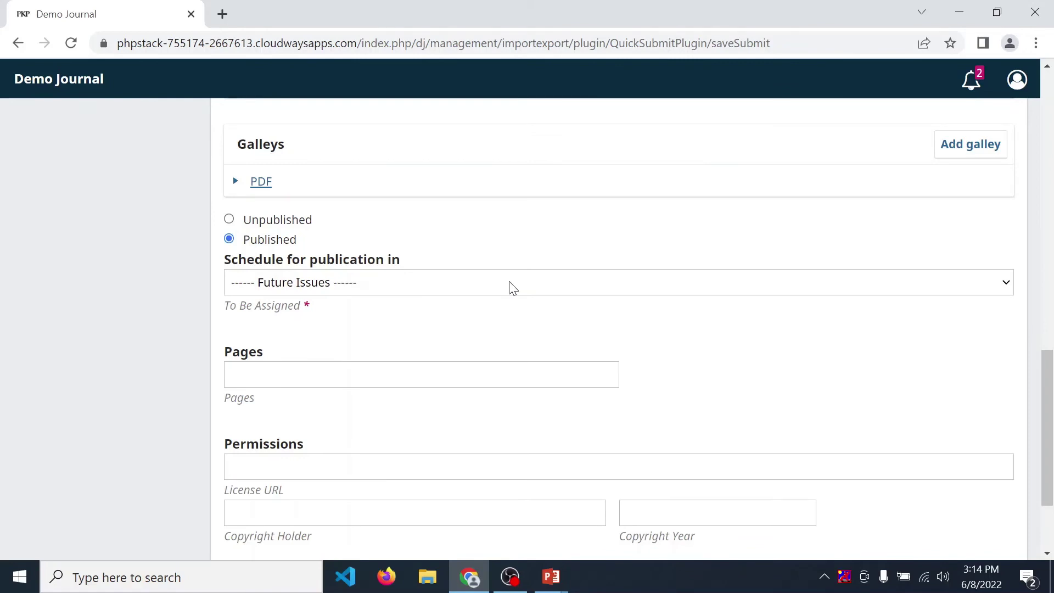
click(511, 287)
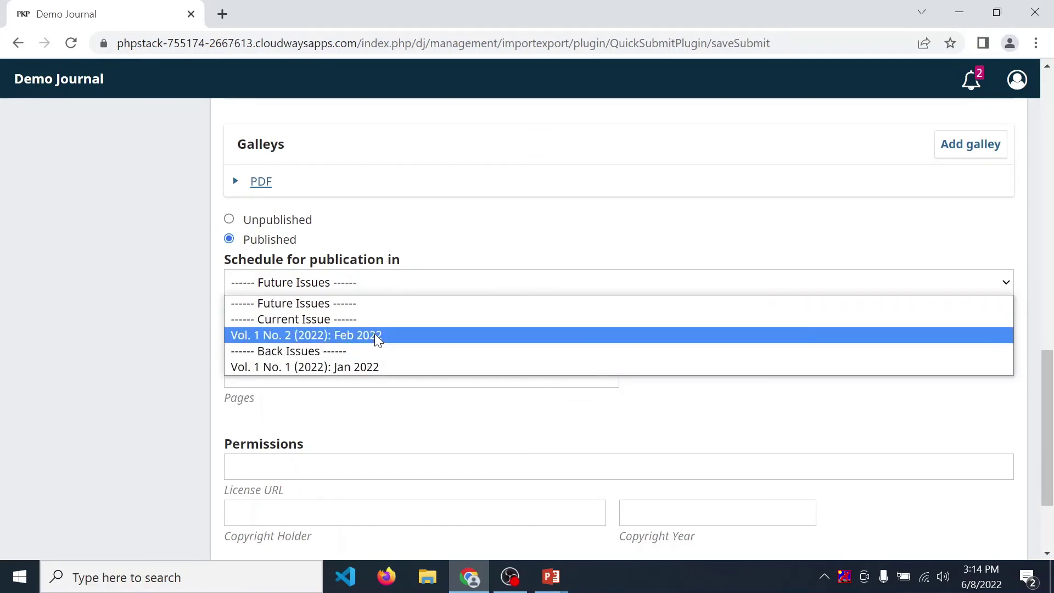
click(298, 340)
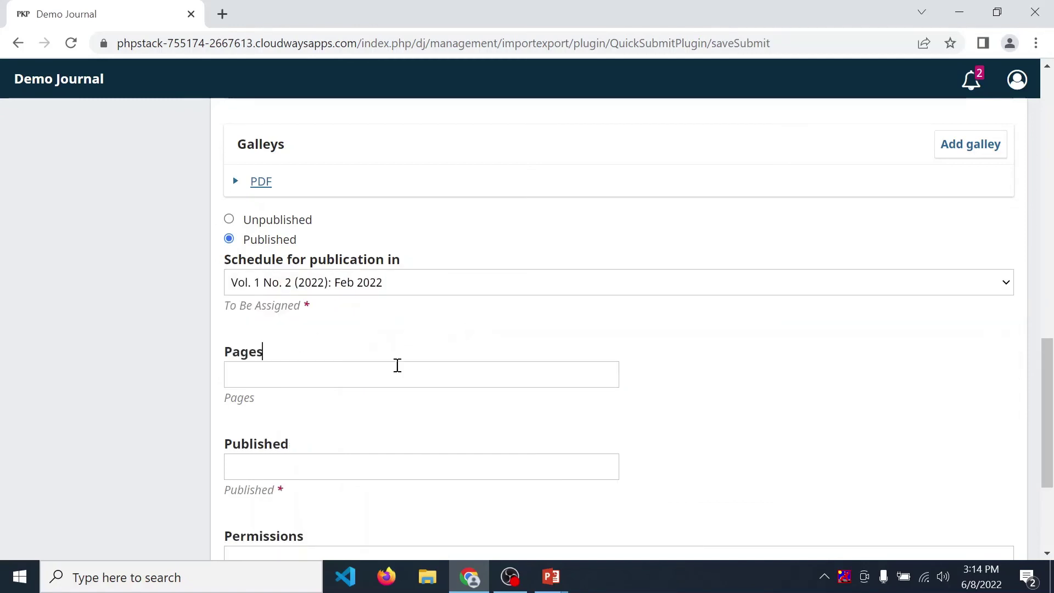
click(354, 384)
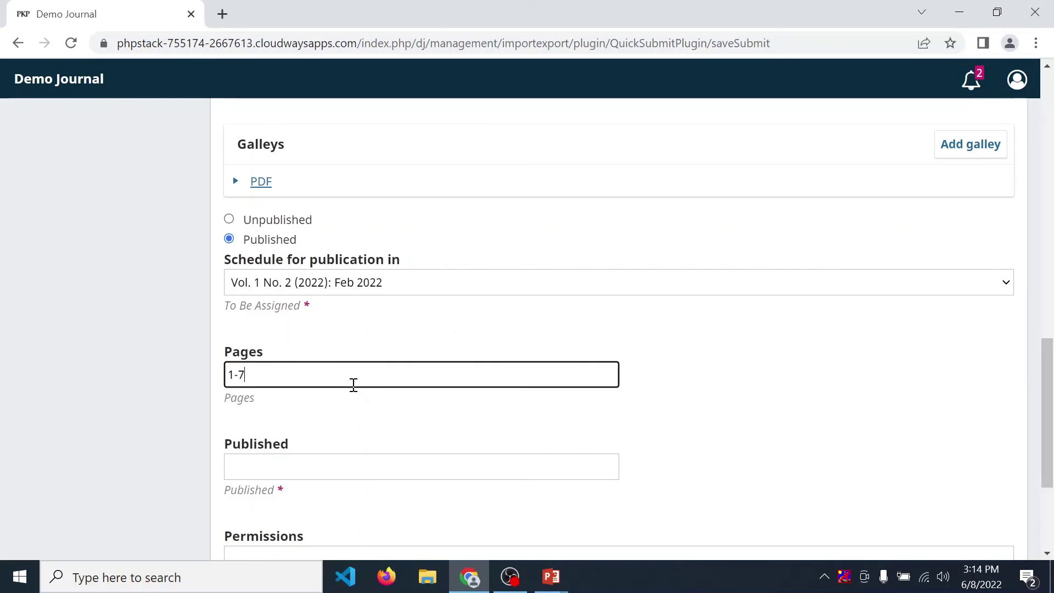
click(373, 456)
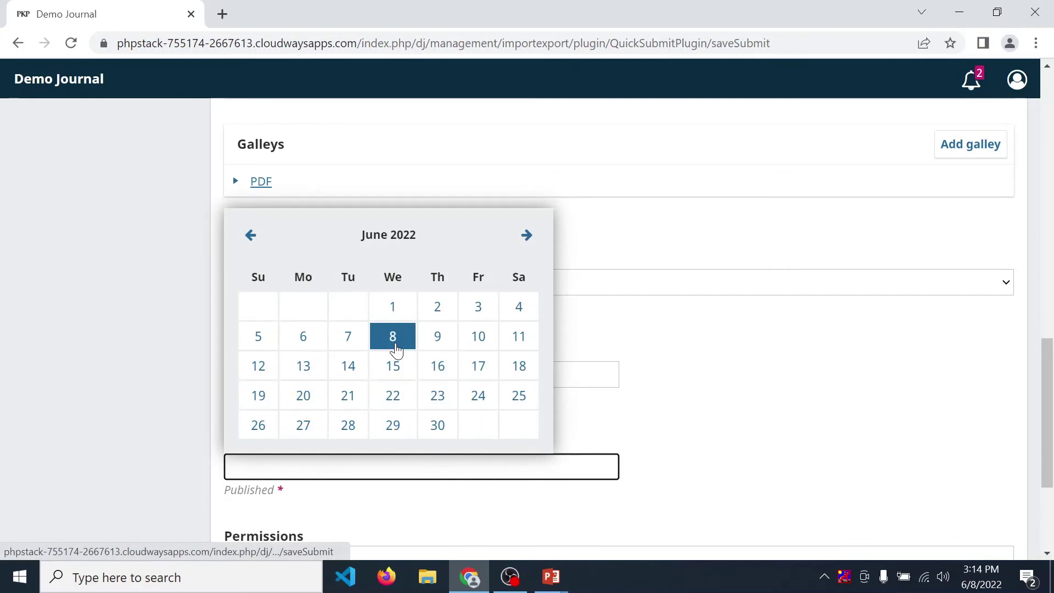
click(396, 349)
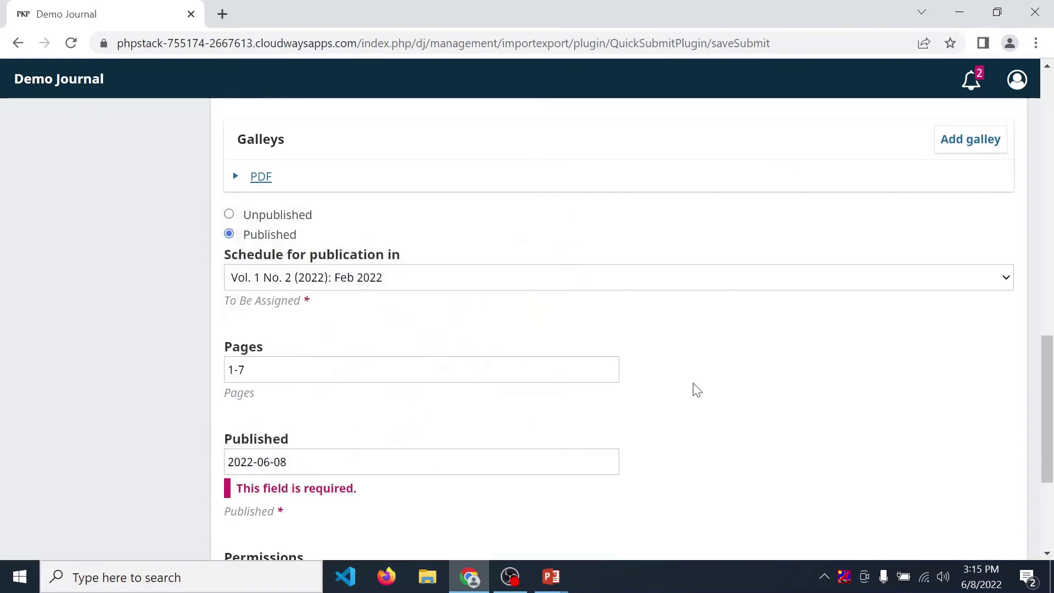
Step: Enter 2022 as the copyright year and go through the license URL and copyright holder fields
scroll(696, 388, down, 4)
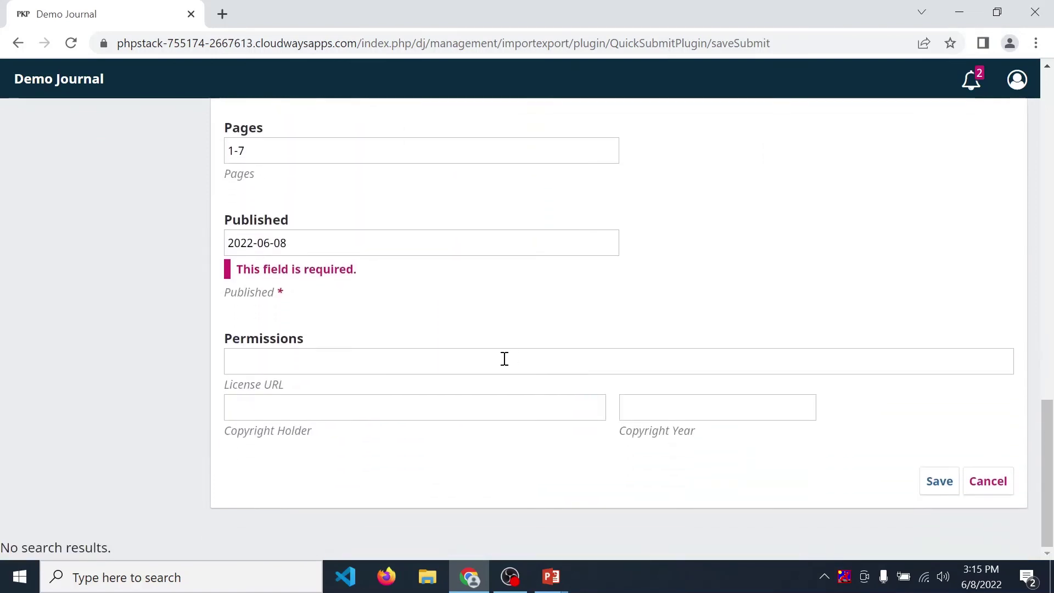
click(505, 359)
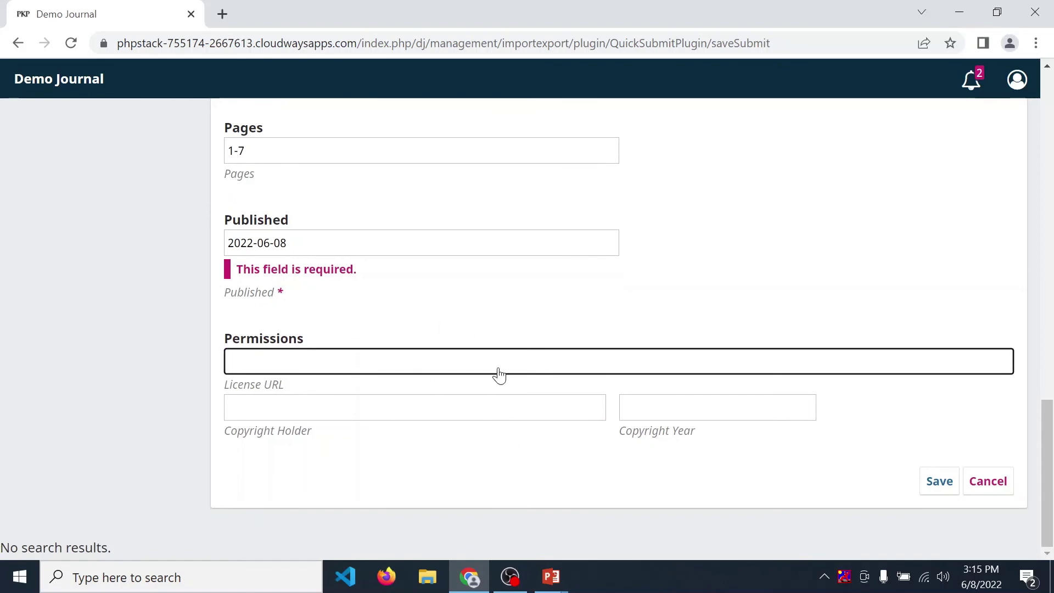
click(717, 420)
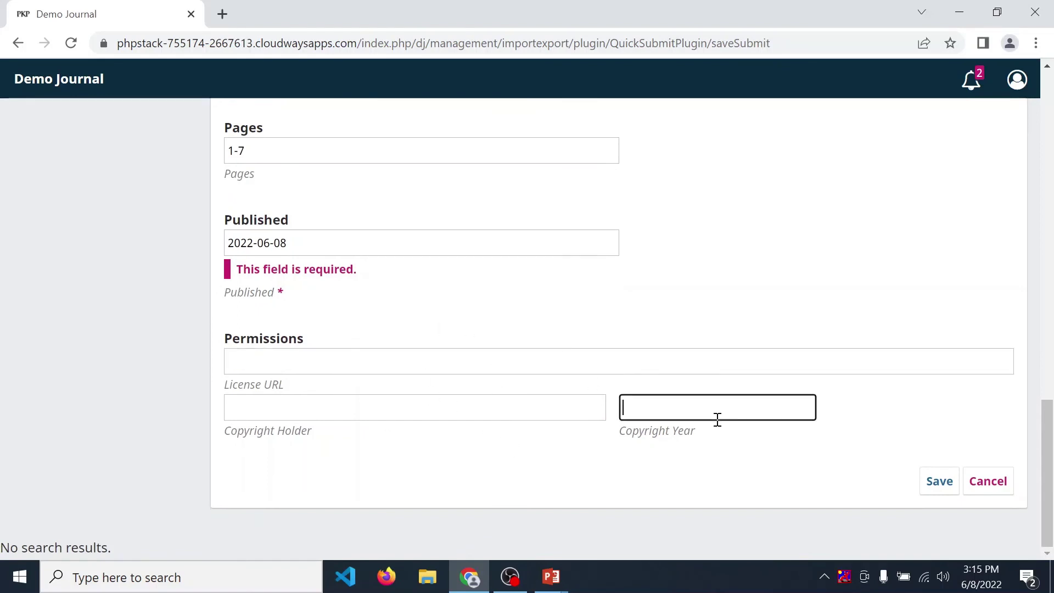
text(2022)
click(470, 364)
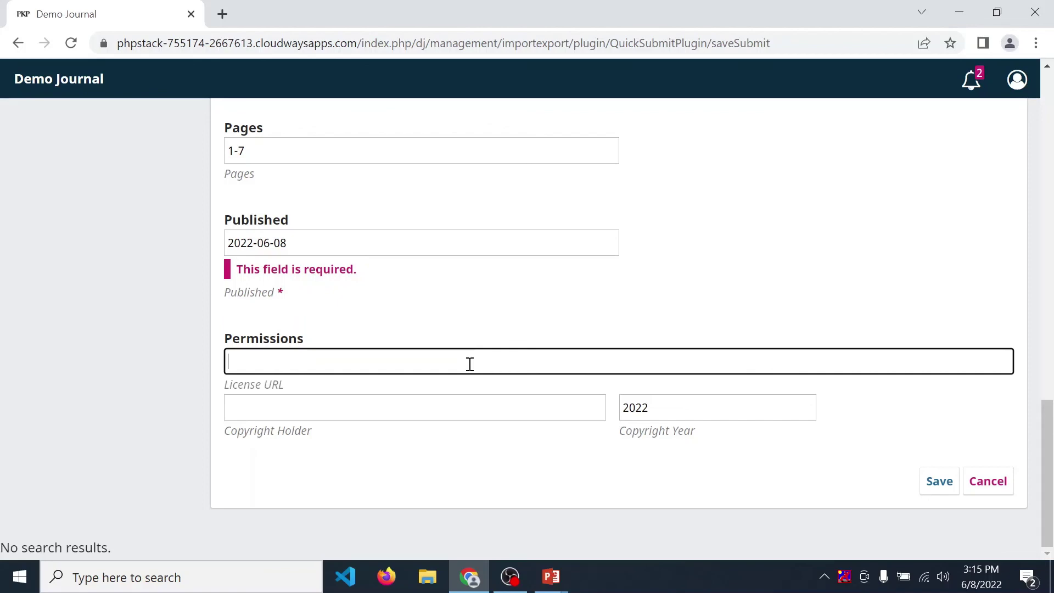
click(431, 410)
Step: Save the quick-submitted article, then open the Demo Journal homepage in a new tab
click(937, 488)
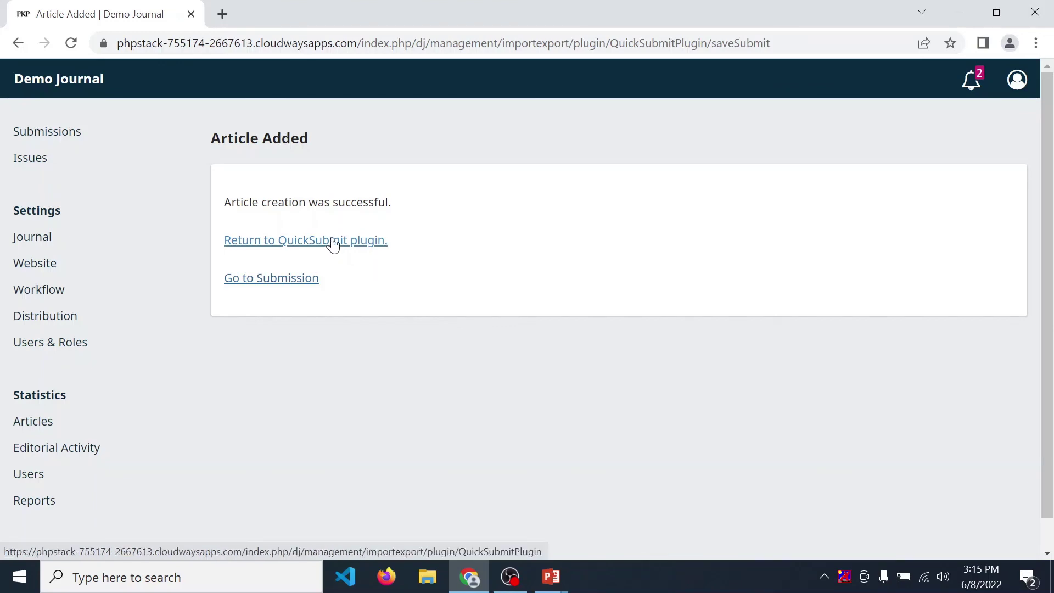
right_click(77, 84)
click(117, 95)
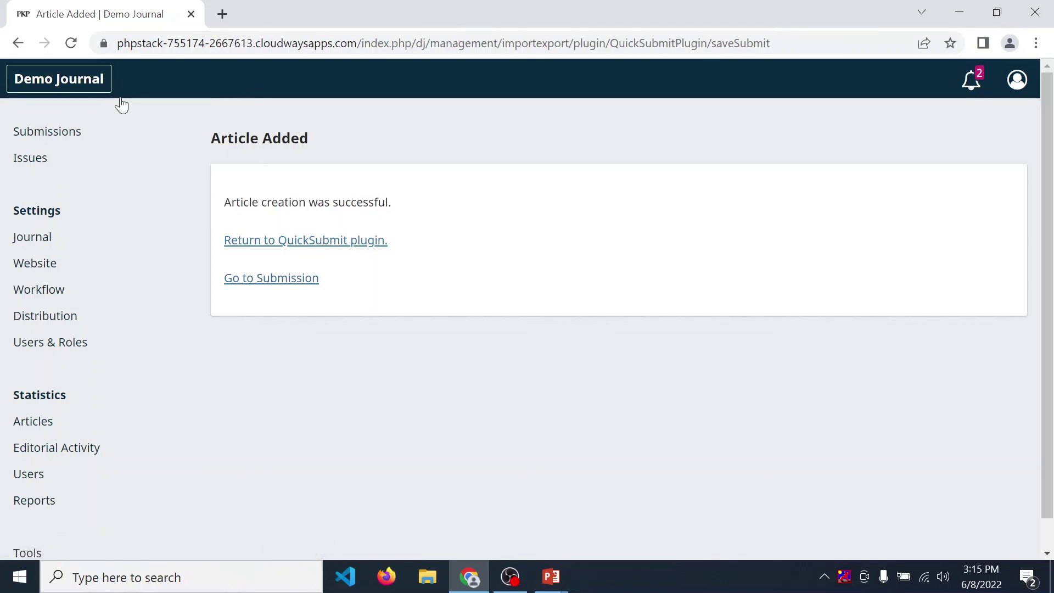
Step: On the journal homepage, find the Demo article in the current issue and view its PDF
click(294, 8)
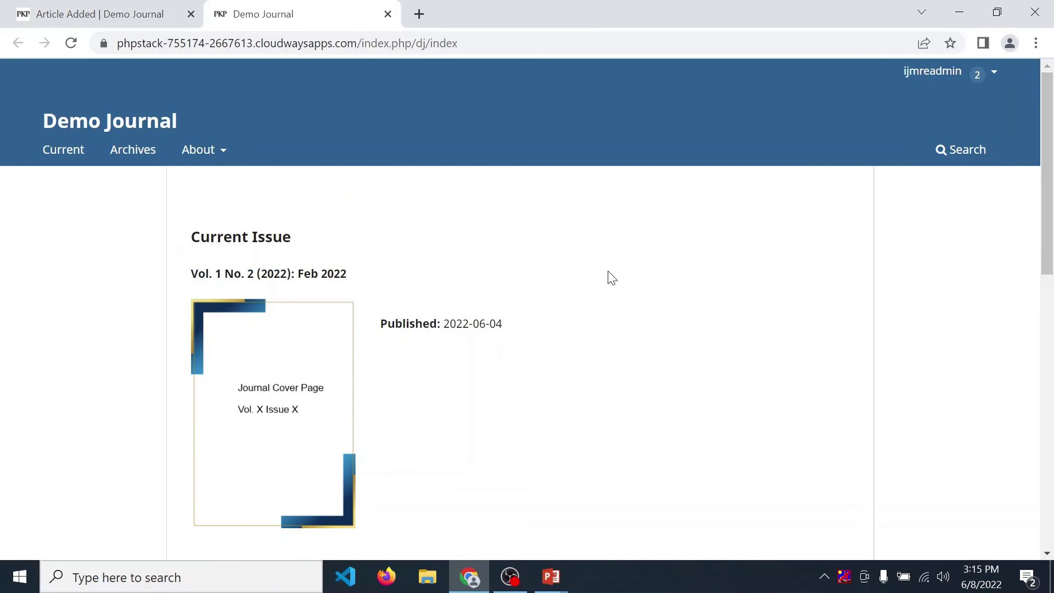
scroll(610, 277, down, 1)
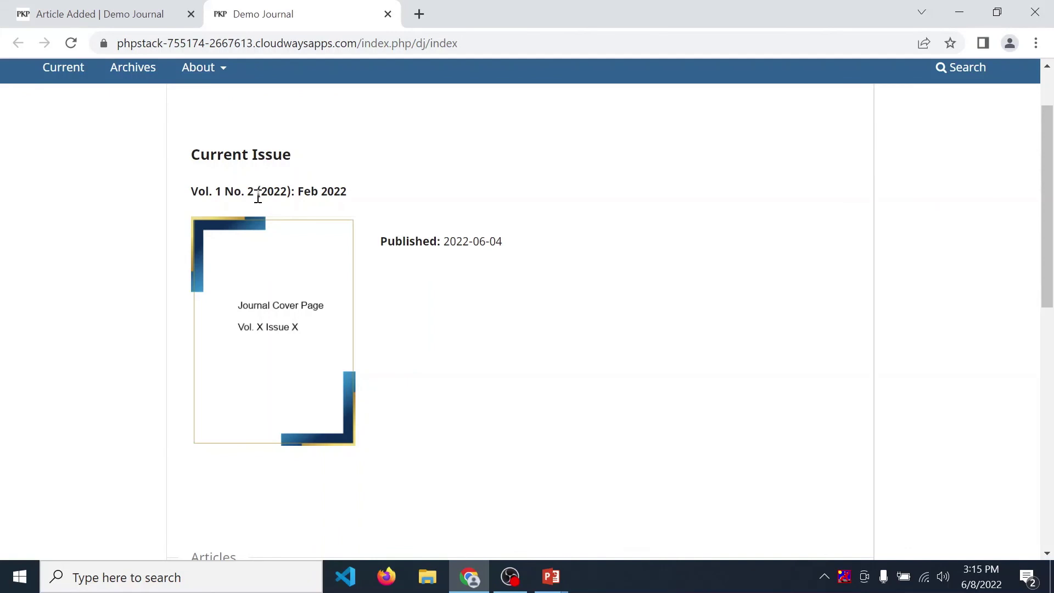
scroll(340, 300, down, 3)
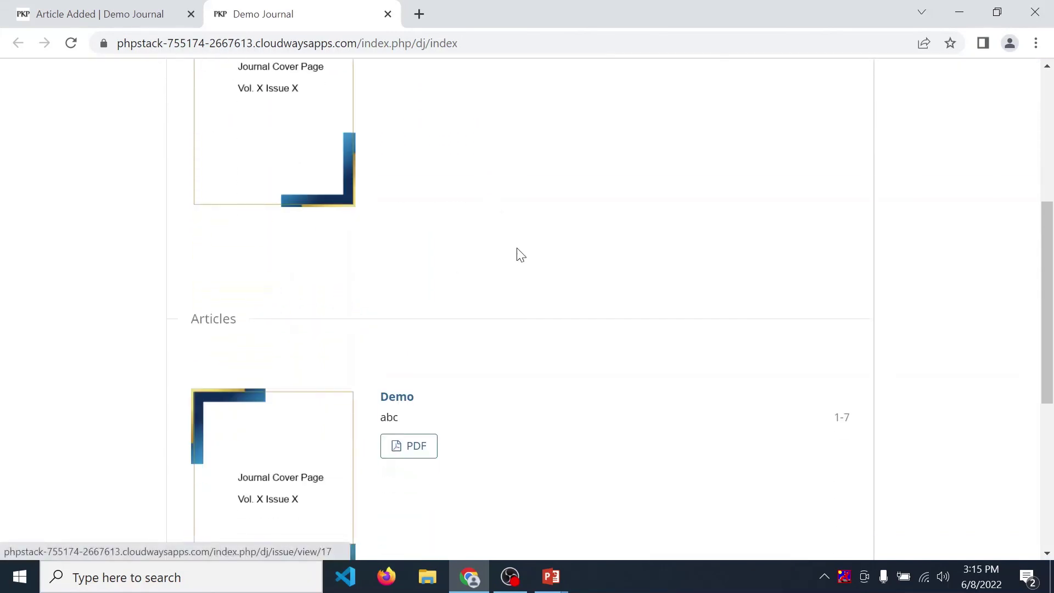
scroll(521, 255, down, 3)
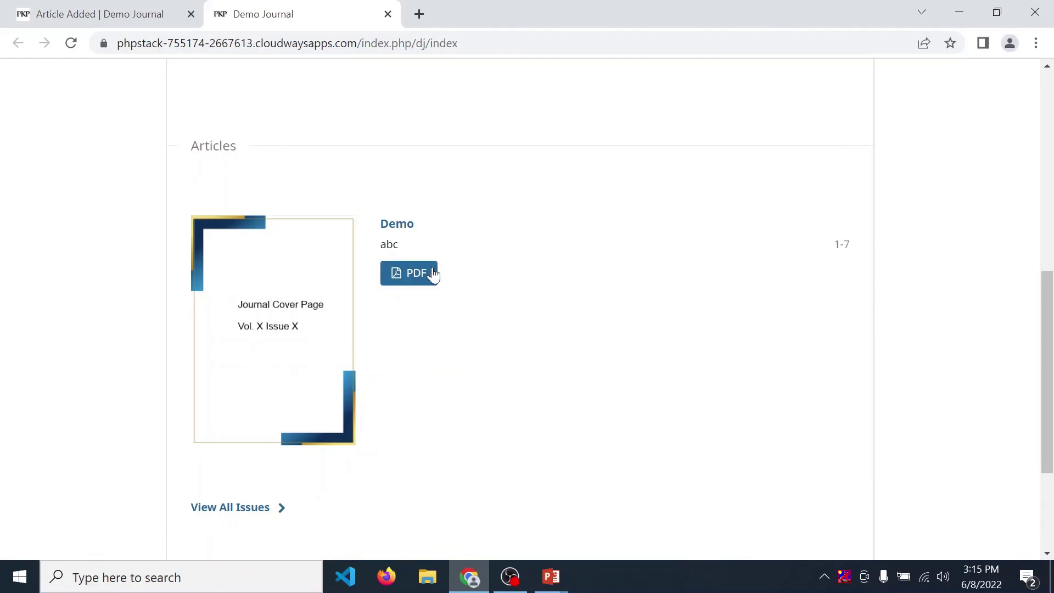
click(417, 274)
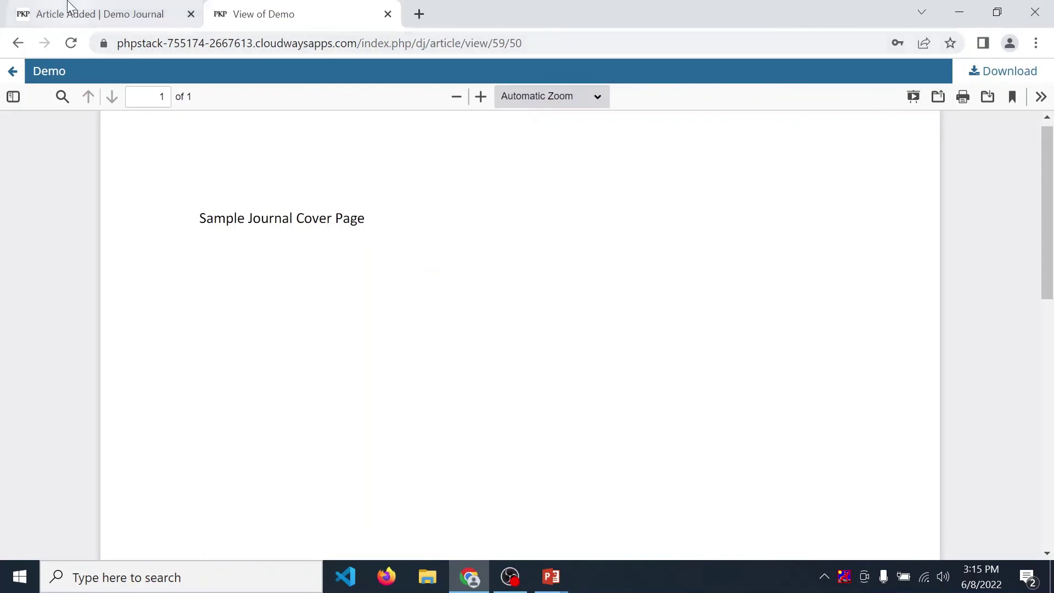
Step: Return to the Article Added page and go to the Demo submission's workflow page
click(18, 43)
click(98, 13)
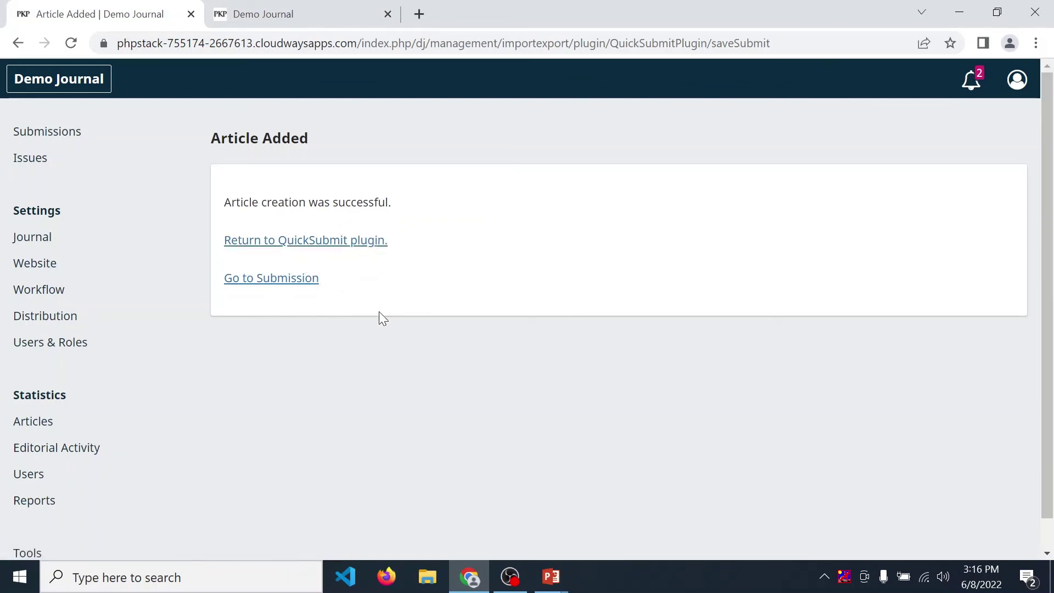
click(282, 284)
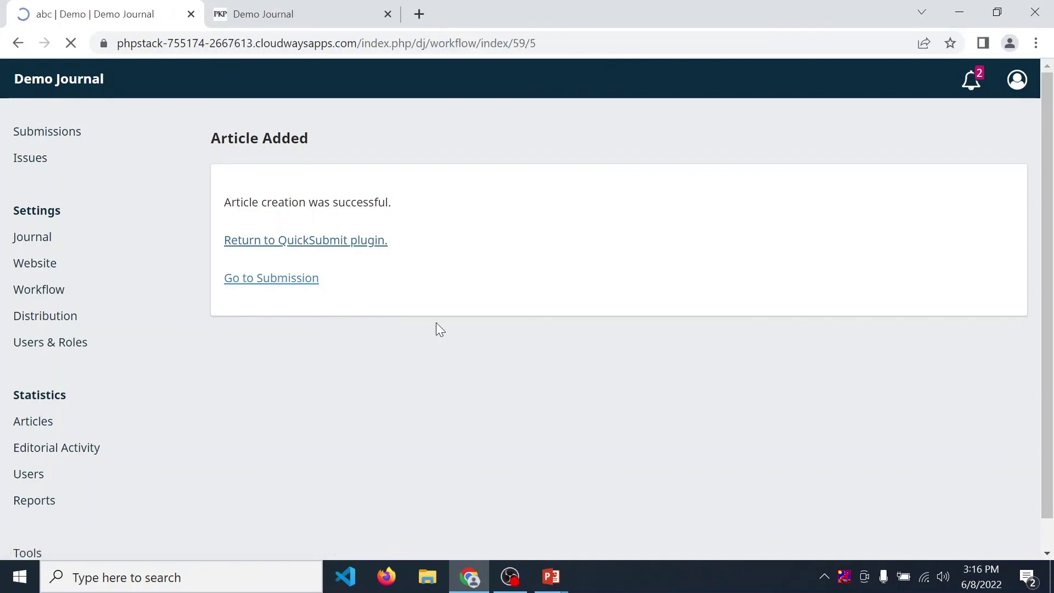